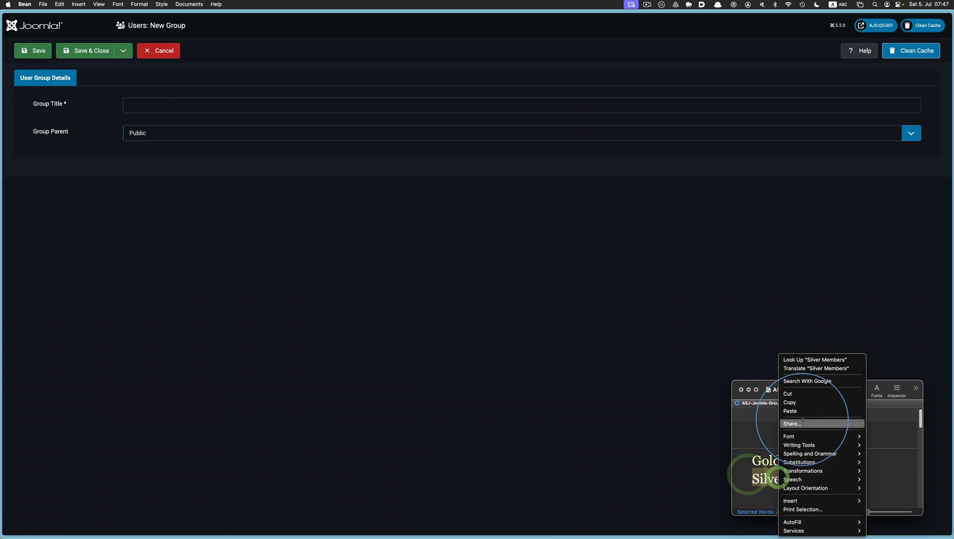
# Copy "Silver Members" from the notes document and paste it as the new user group's title.
pyautogui.click(798, 402)
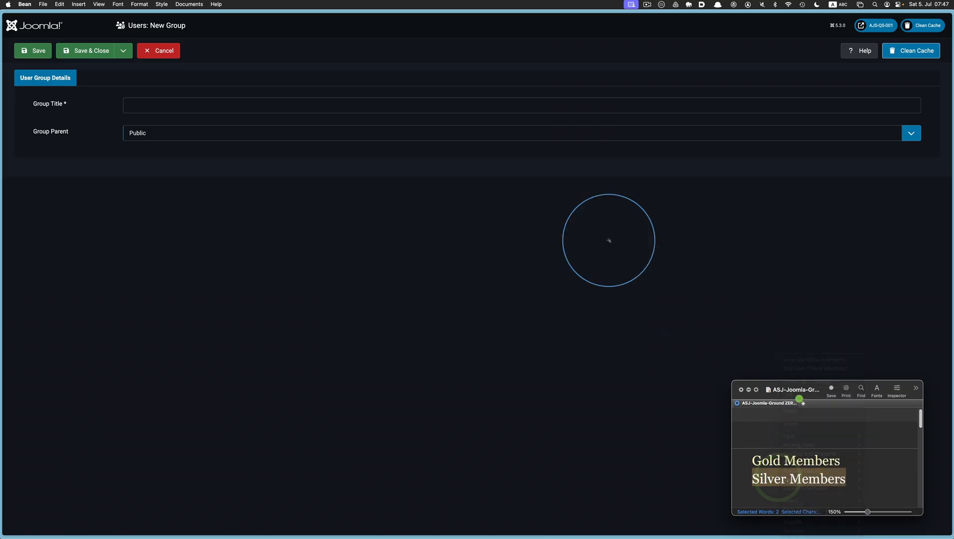
pyautogui.click(160, 105)
pyautogui.rightClick(159, 106)
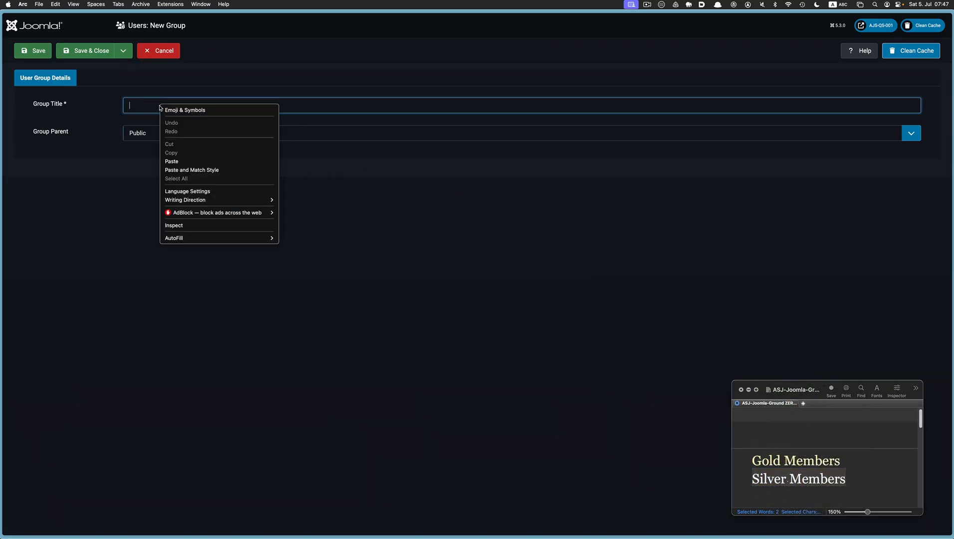
pyautogui.click(178, 161)
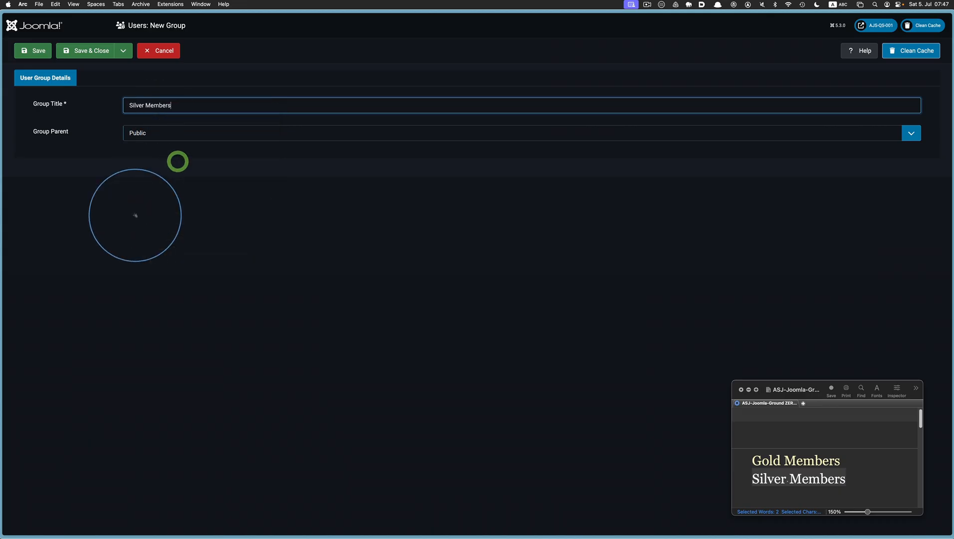
# Make Registered the parent of the Silver Members group, then save it and start another new group.
pyautogui.click(180, 134)
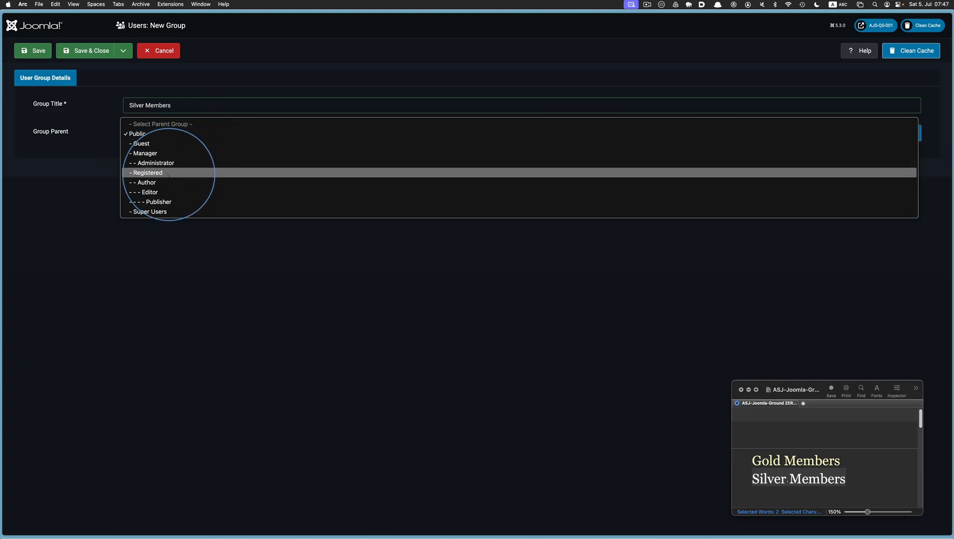
pyautogui.press('Escape')
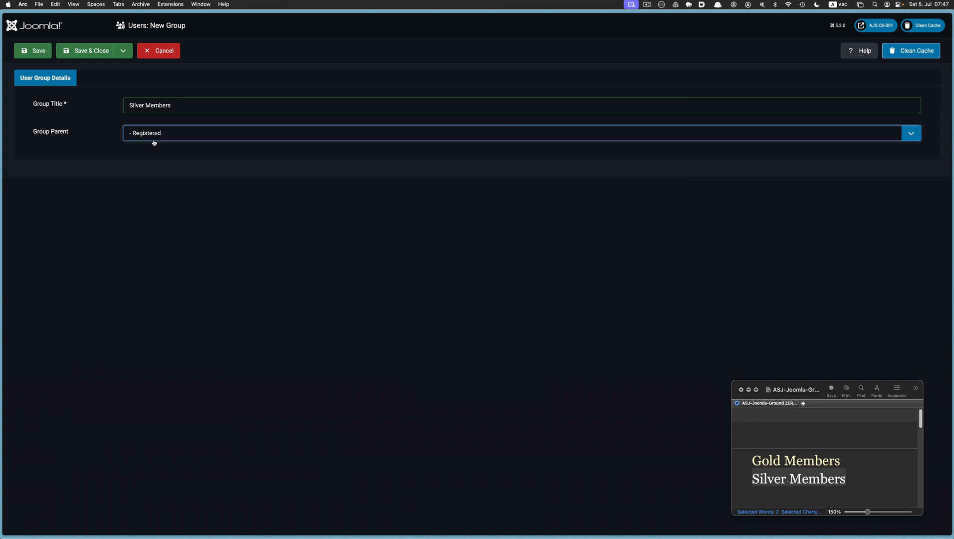
pyautogui.click(123, 52)
pyautogui.click(90, 68)
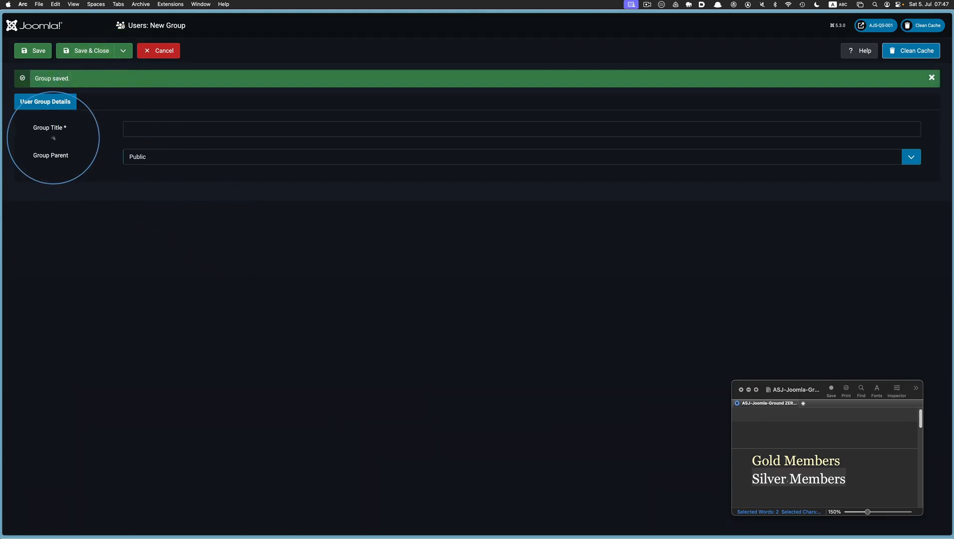
# Copy "Gold Members" from the notes document and paste it as the title of the new group.
pyautogui.click(854, 458)
pyautogui.click(857, 459)
pyautogui.moveTo(857, 459); pyautogui.dragTo(750, 458)
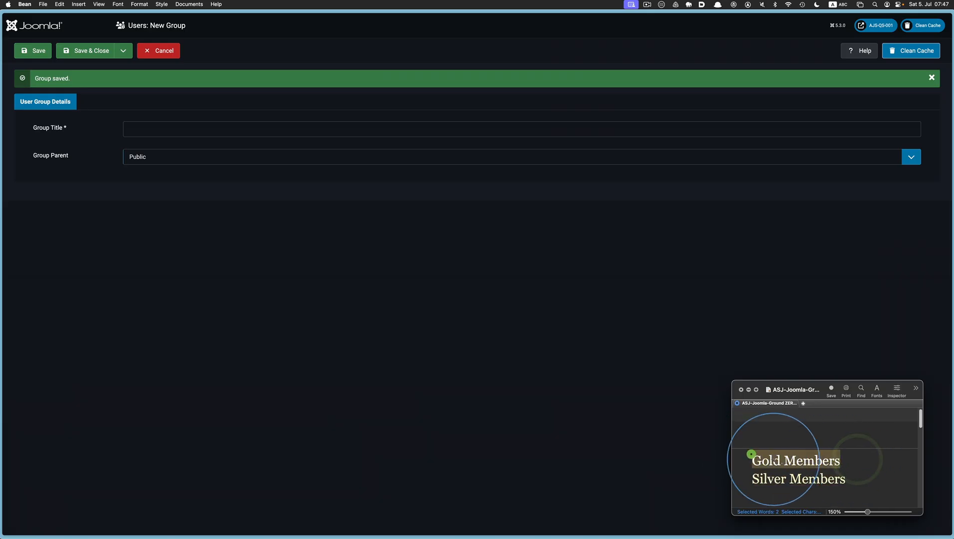
pyautogui.rightClick(751, 457)
pyautogui.click(795, 403)
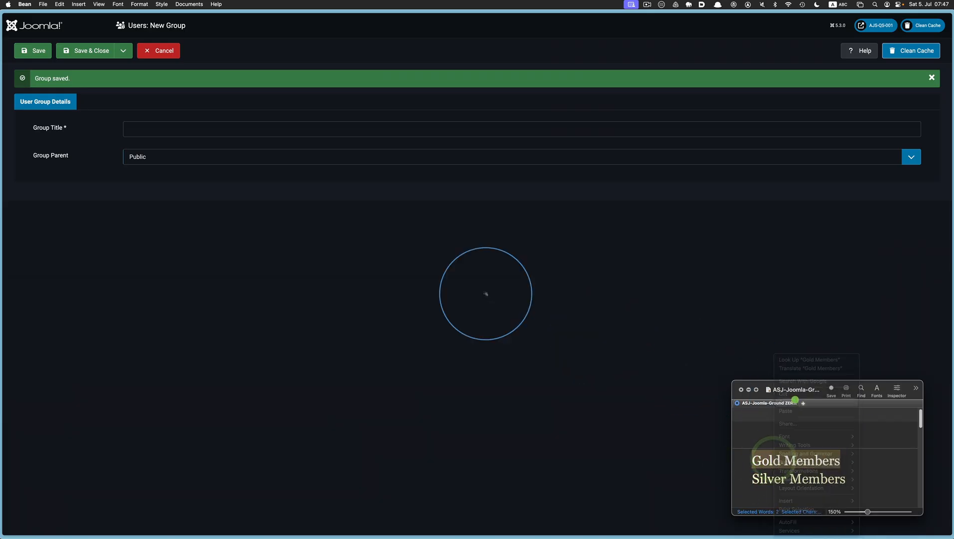
pyautogui.click(129, 128)
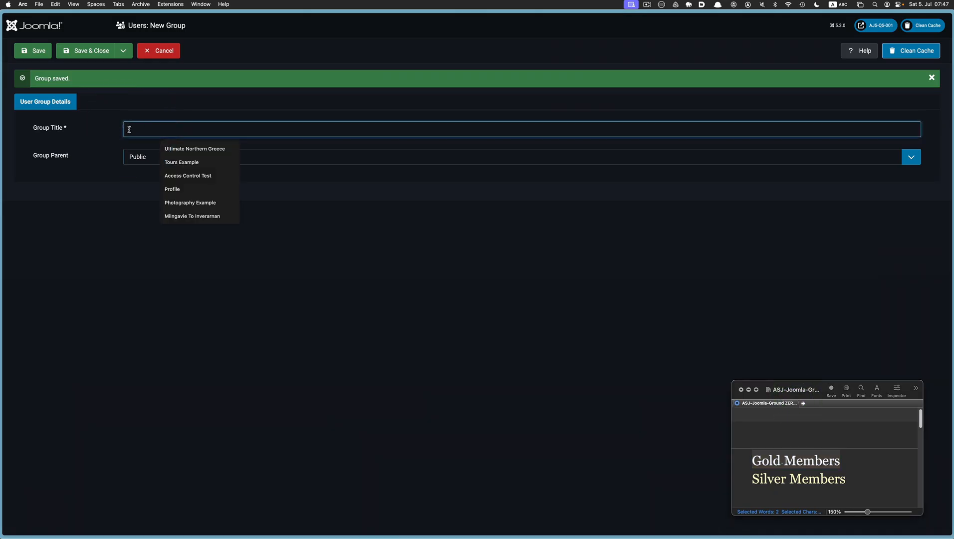
pyautogui.rightClick(129, 131)
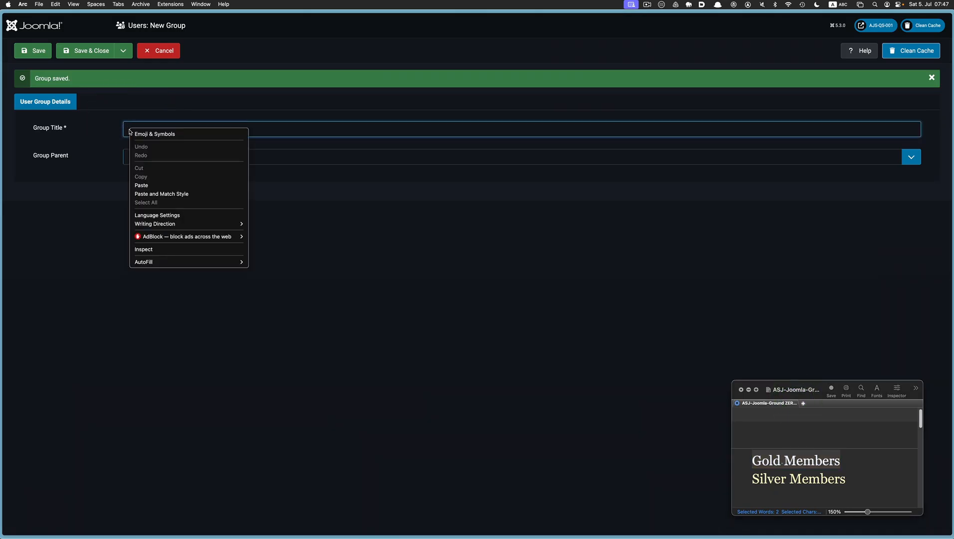
pyautogui.click(151, 185)
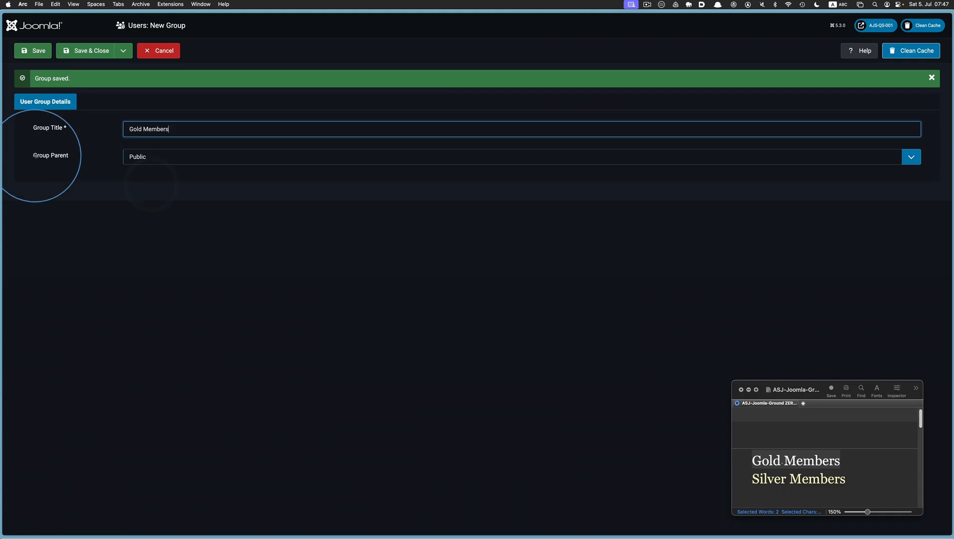
# Make Silver Members the parent of the Gold Members group, then save and close it.
pyautogui.click(173, 158)
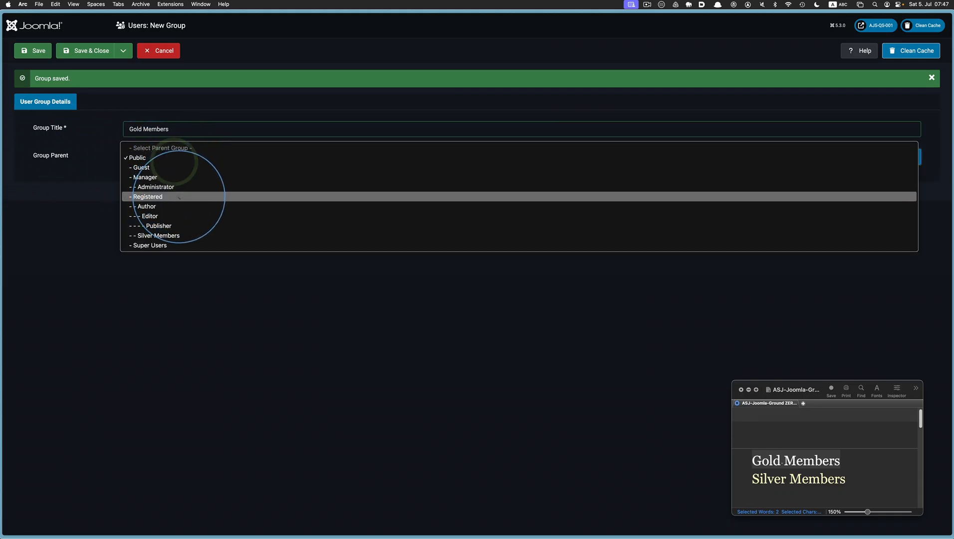
pyautogui.click(186, 240)
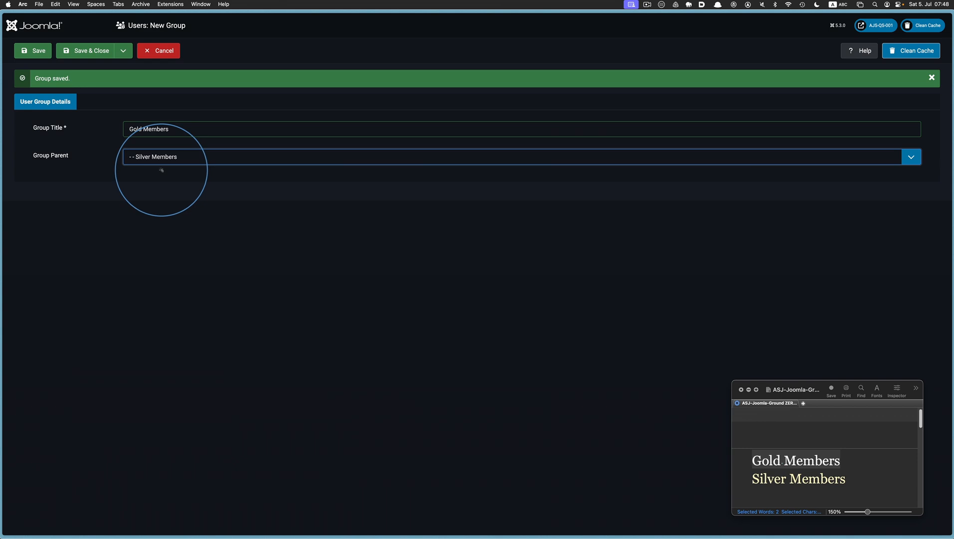
pyautogui.click(82, 51)
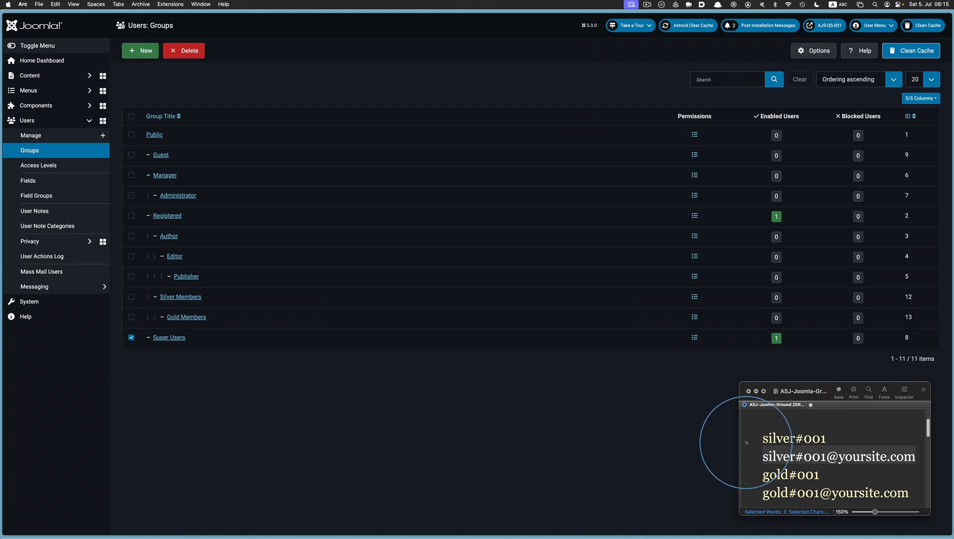
pyautogui.click(753, 437)
pyautogui.click(753, 438)
pyautogui.moveTo(757, 436); pyautogui.dragTo(906, 498)
pyautogui.click(555, 417)
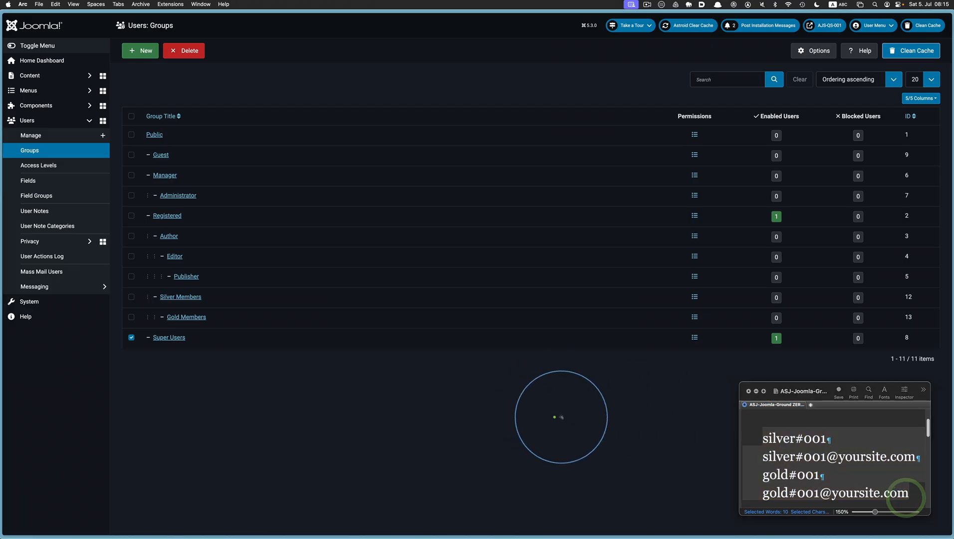
# Copy the silver member's username from the first line of the notes document.
pyautogui.click(827, 435)
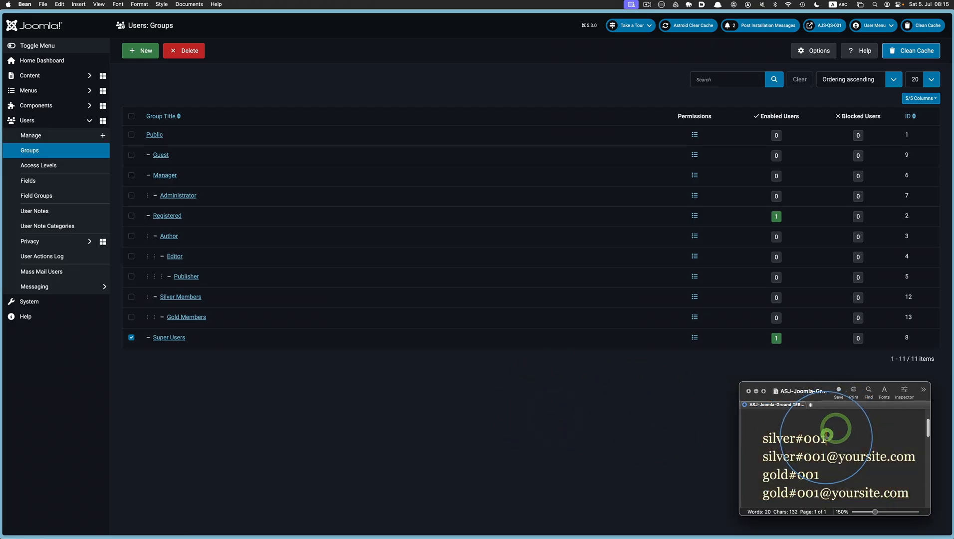
pyautogui.moveTo(827, 435); pyautogui.dragTo(760, 438)
pyautogui.press('super+c')
pyautogui.rightClick(764, 438)
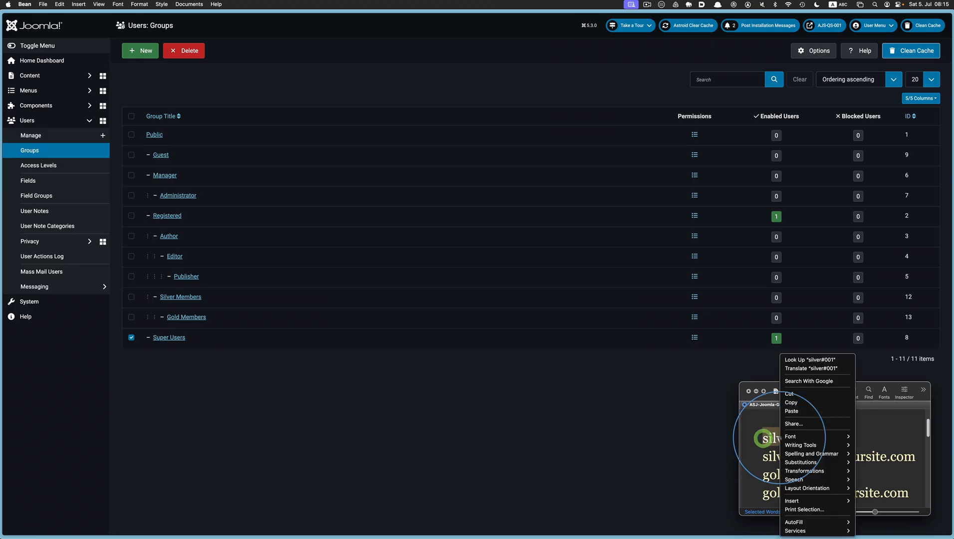
pyautogui.click(794, 402)
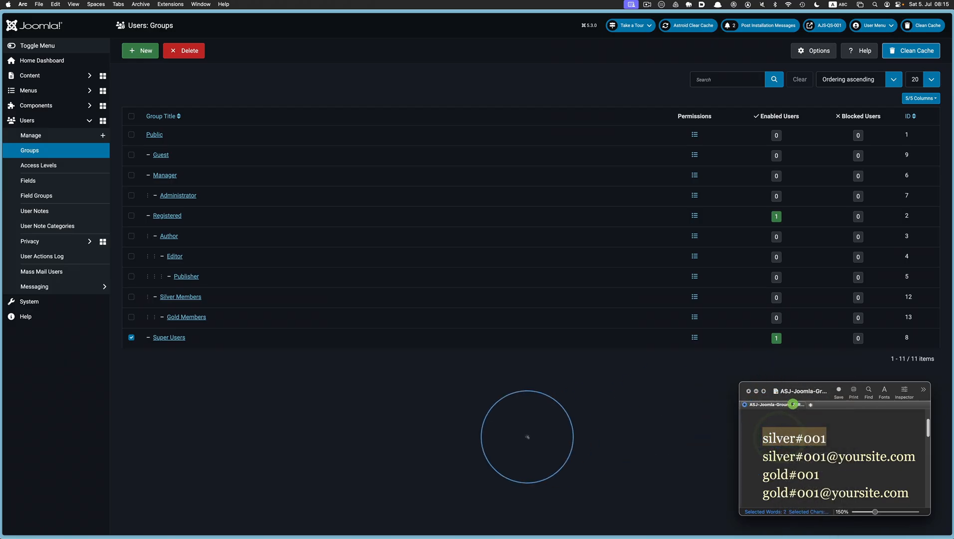
pyautogui.click(528, 437)
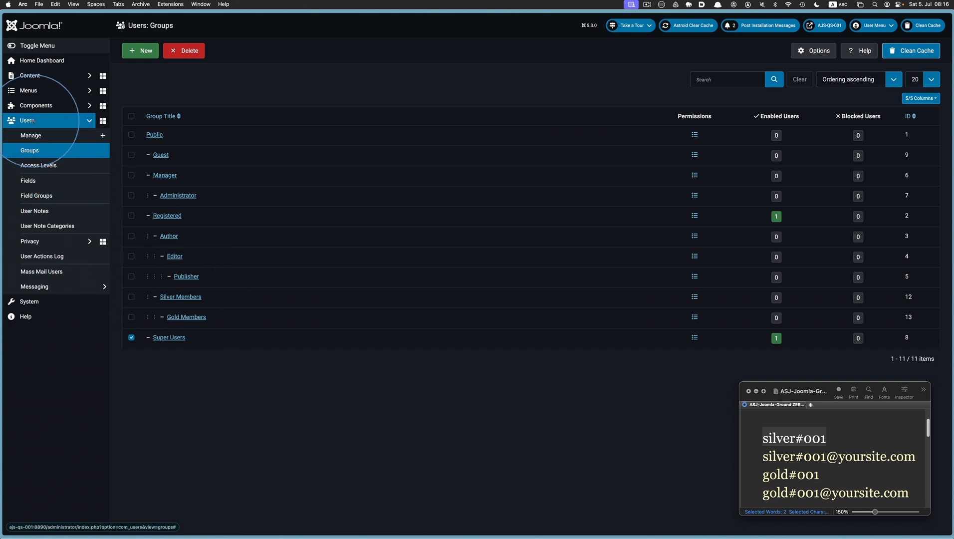
# Create a new user account and paste the copied silver username as both its name and login name.
pyautogui.click(36, 136)
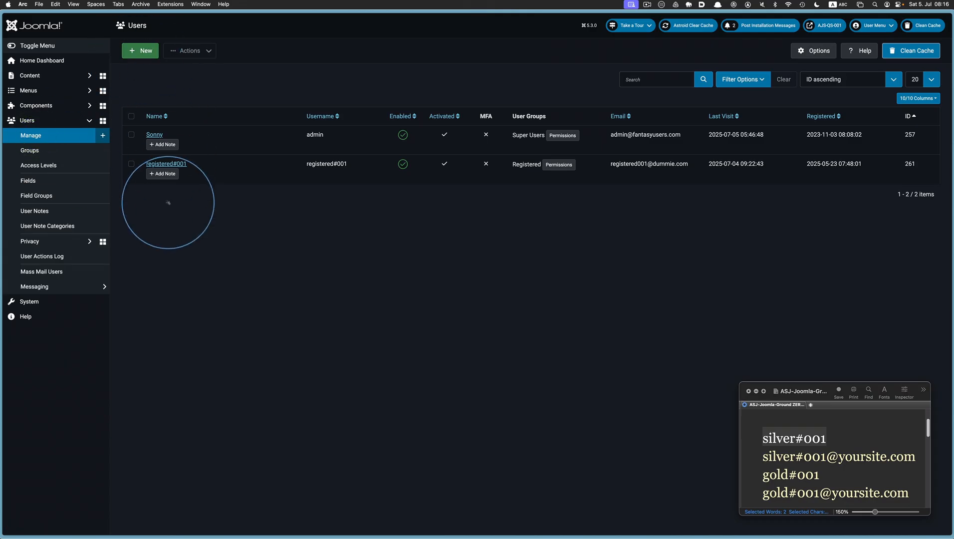
pyautogui.click(140, 50)
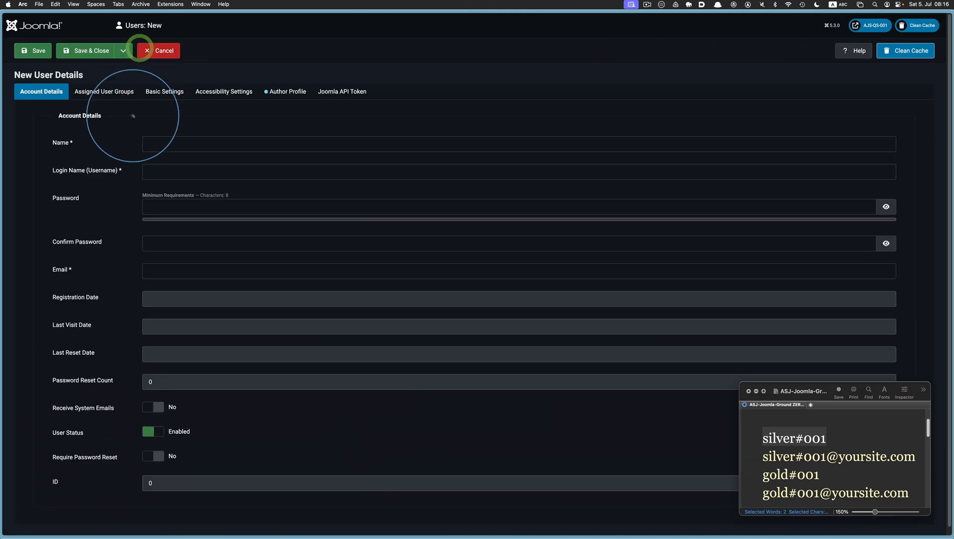
pyautogui.click(149, 143)
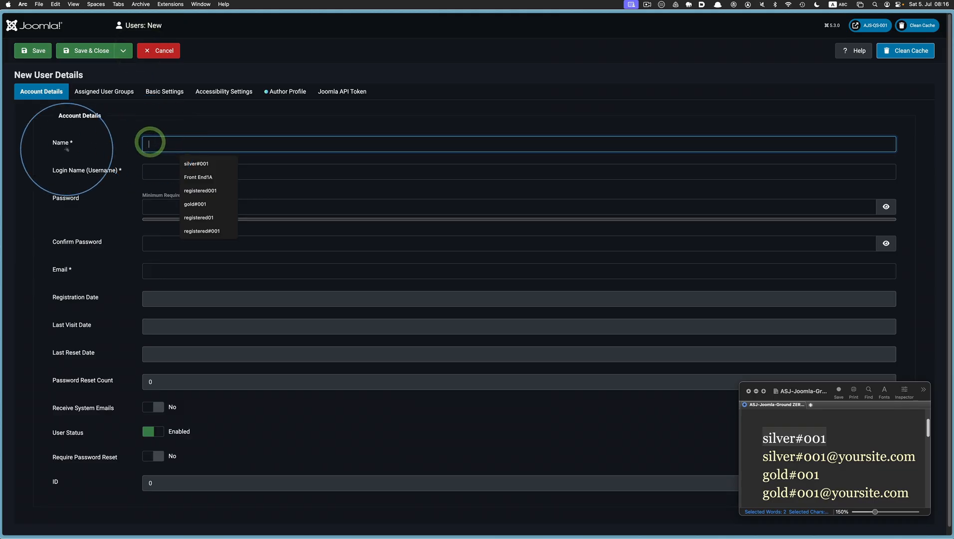
pyautogui.press('super+v')
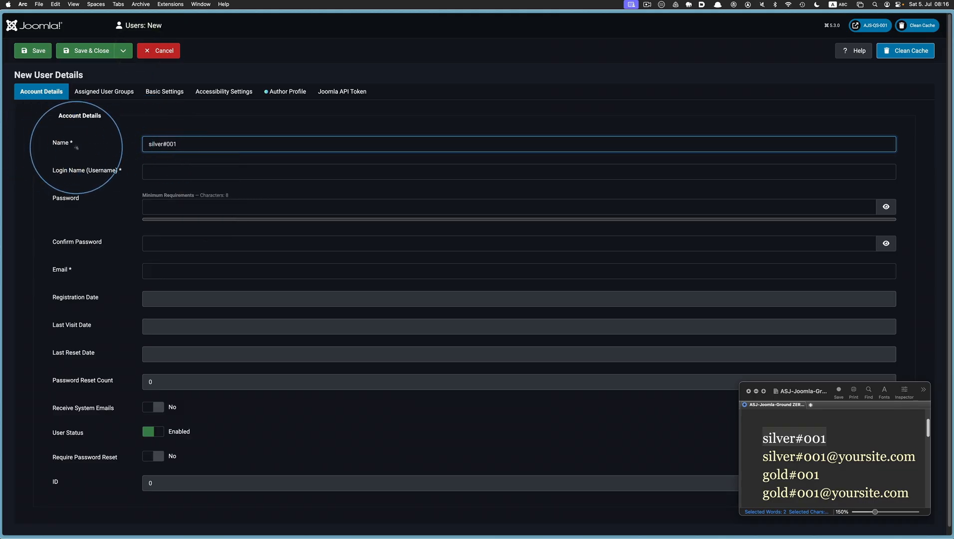
pyautogui.click(151, 171)
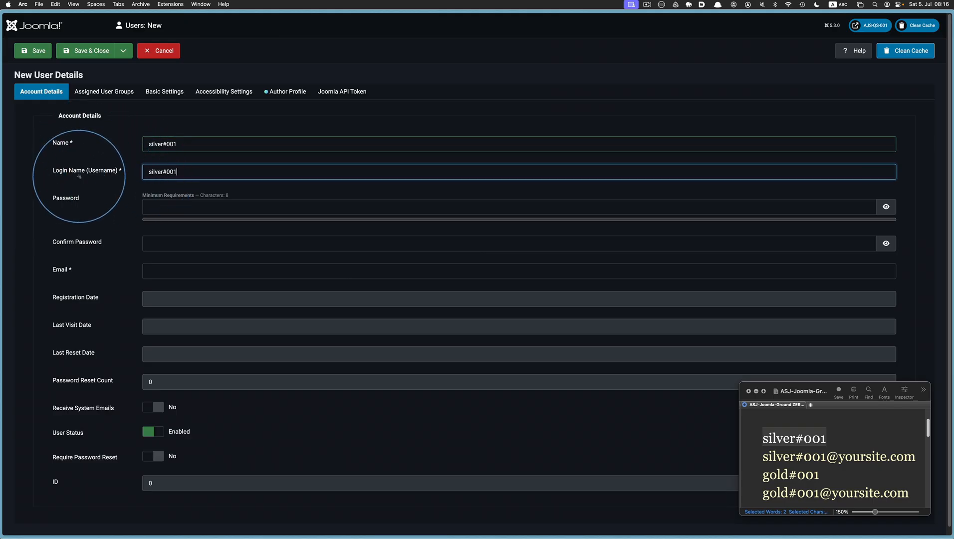
# Paste the account password into the Password and Confirm Password fields and reveal both entries.
pyautogui.click(150, 206)
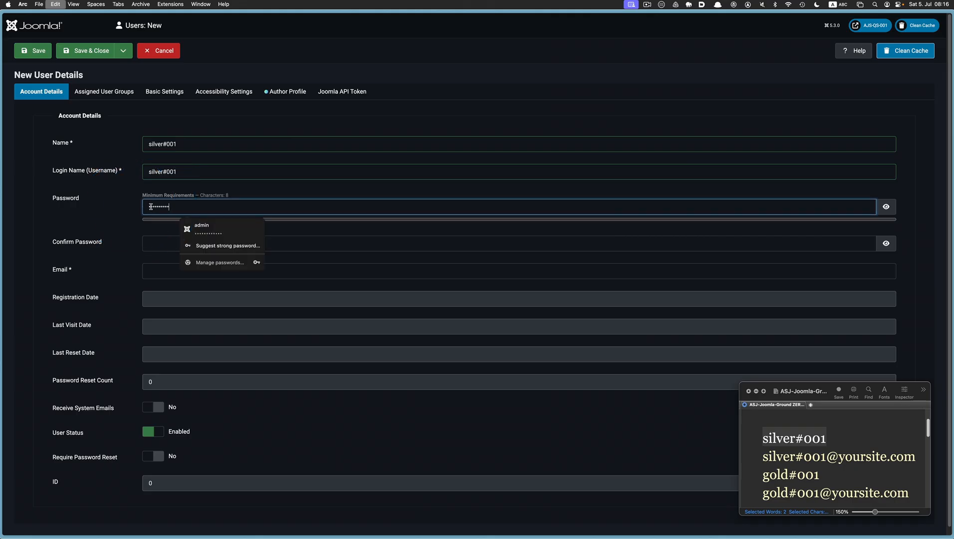
pyautogui.press('super+v')
pyautogui.click(152, 252)
pyautogui.press('super+v')
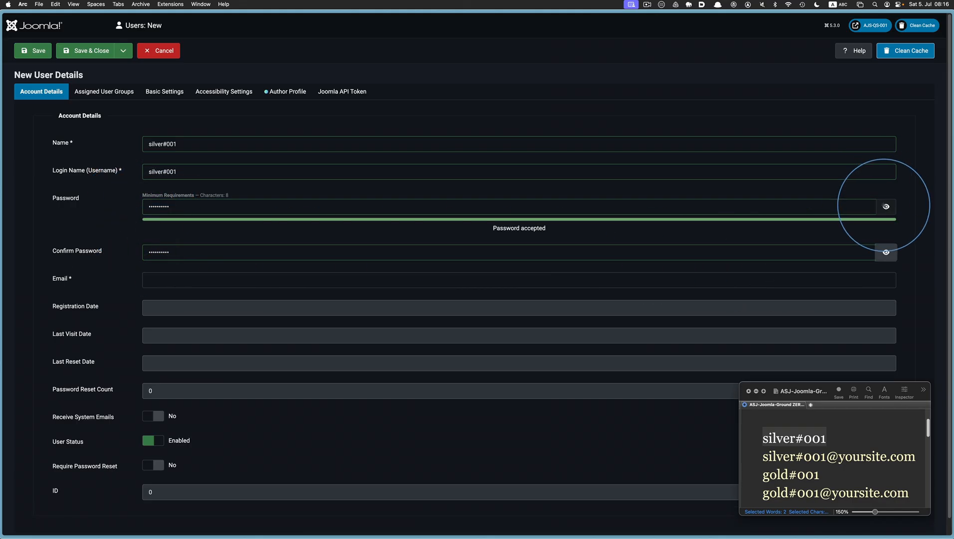
pyautogui.click(886, 206)
pyautogui.click(886, 252)
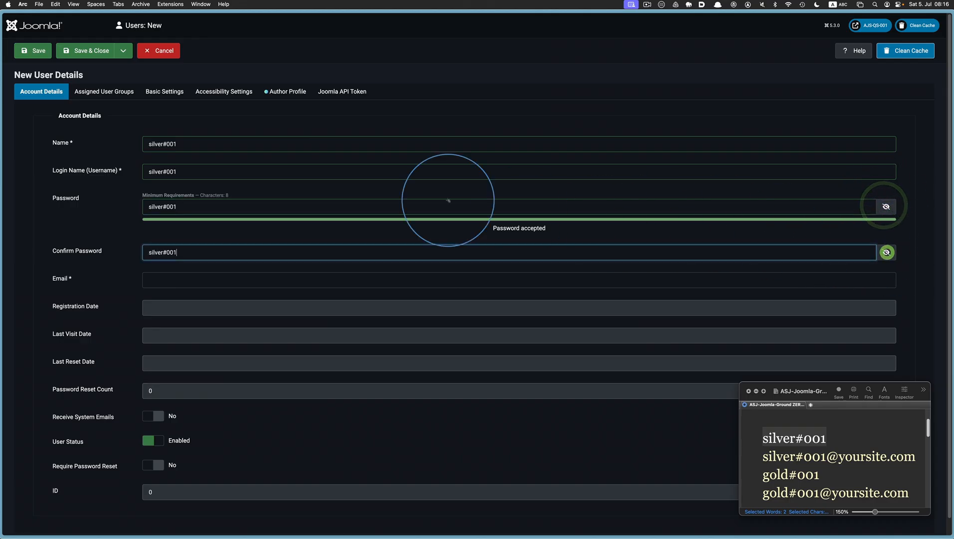
# Copy the silver member's e-mail address from the notes document and paste it into the account's Email field.
pyautogui.click(886, 440)
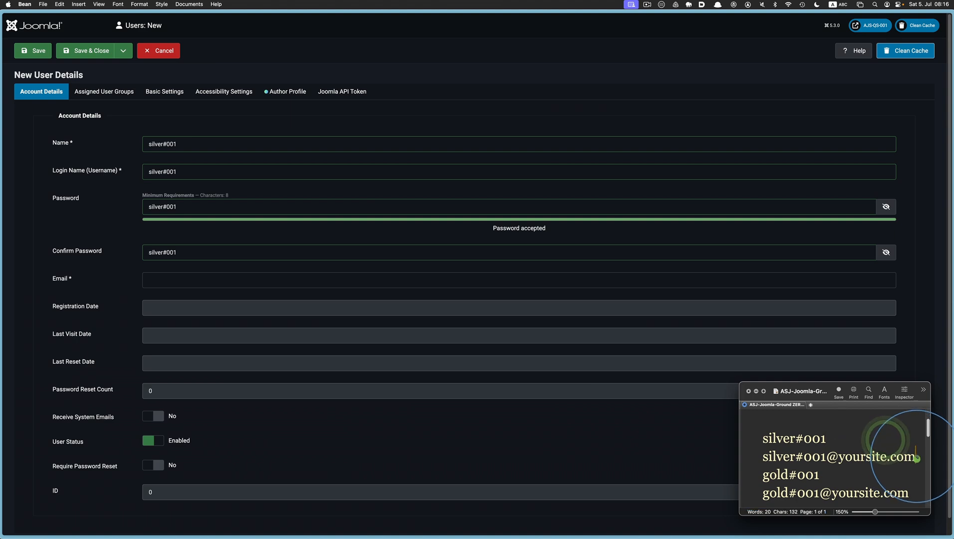
pyautogui.moveTo(916, 458); pyautogui.dragTo(767, 457)
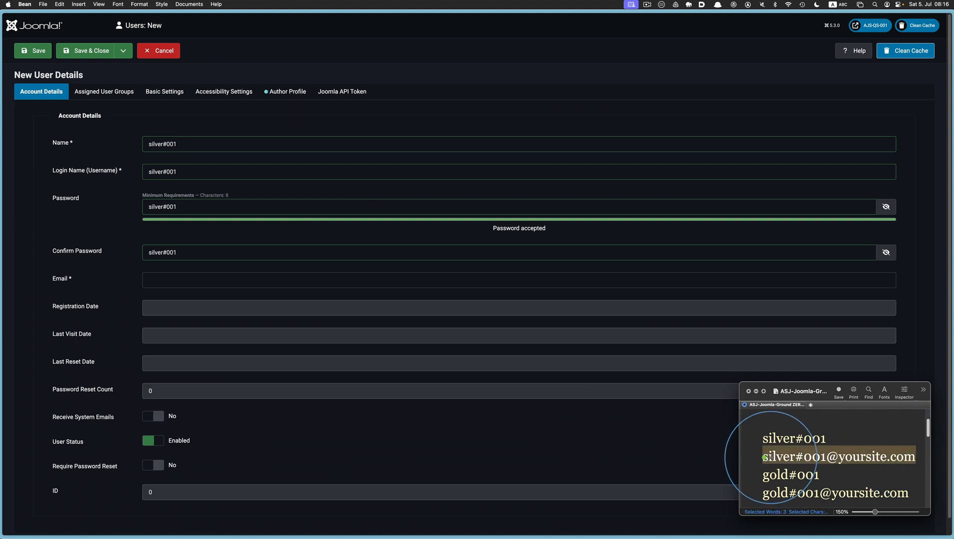
pyautogui.rightClick(768, 457)
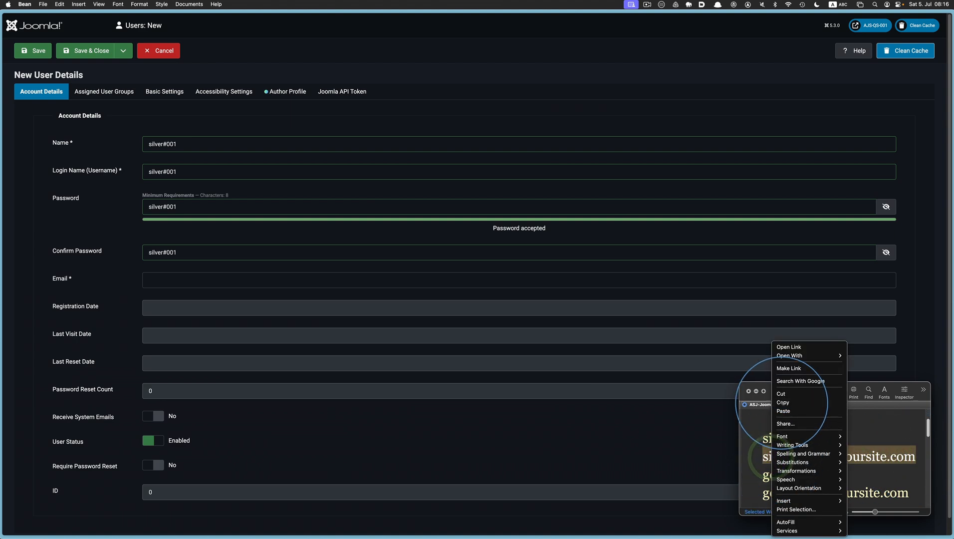
pyautogui.click(782, 402)
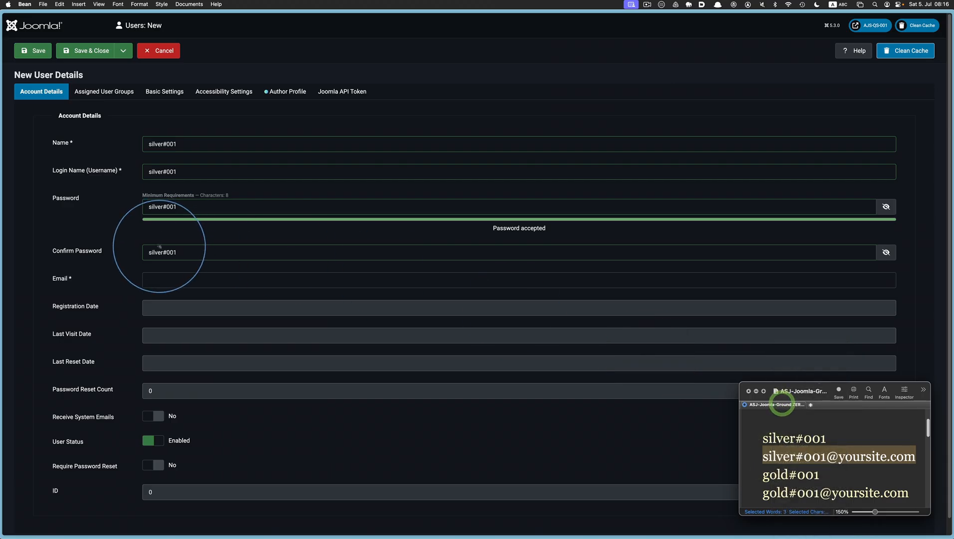
pyautogui.click(154, 278)
pyautogui.press('super+v')
pyautogui.press('Tab')
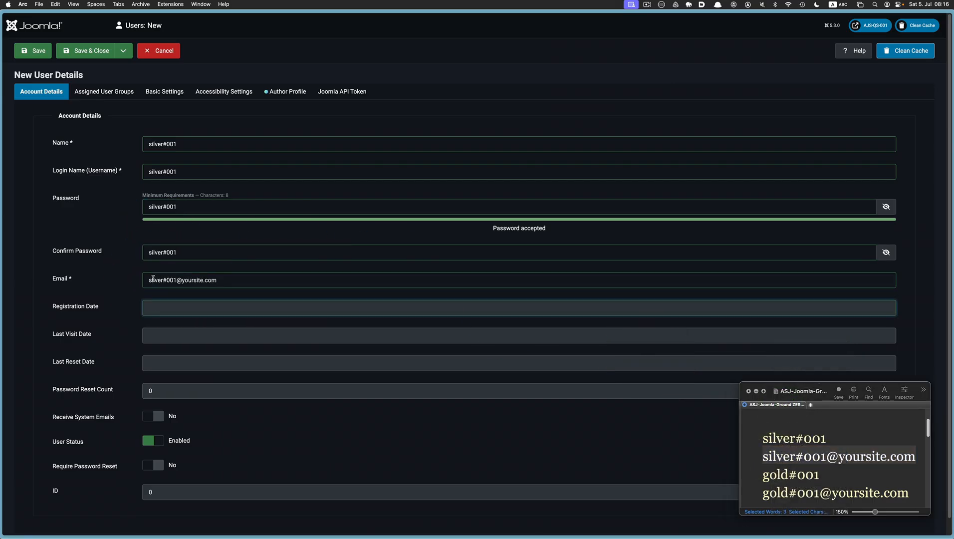
# Assign the new user to Silver Members, remove the Registered group, and return to the account details.
pyautogui.click(97, 94)
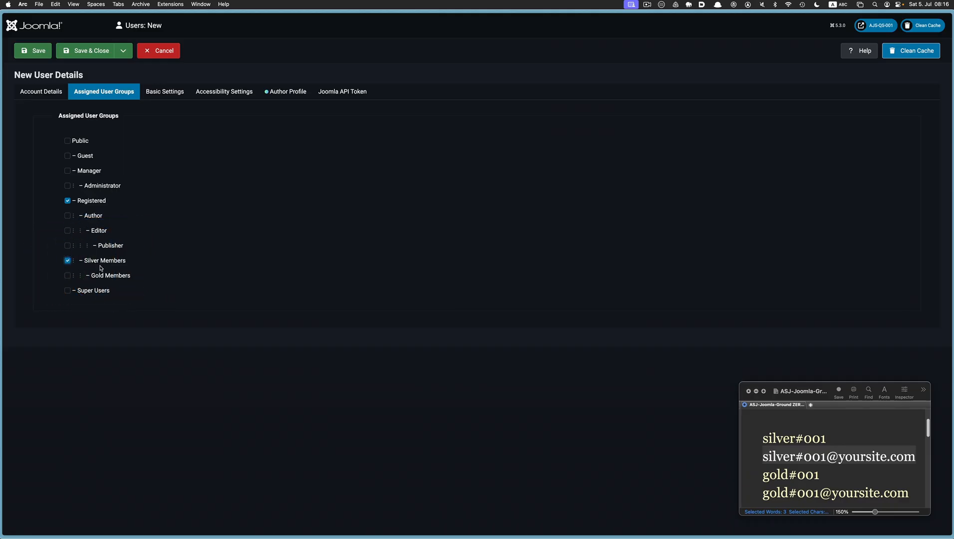
pyautogui.click(68, 201)
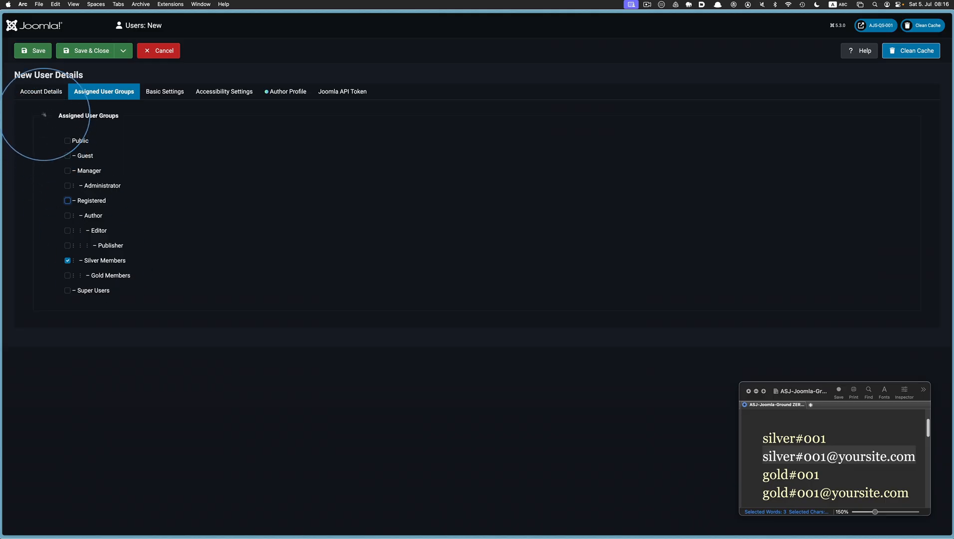
pyautogui.click(43, 94)
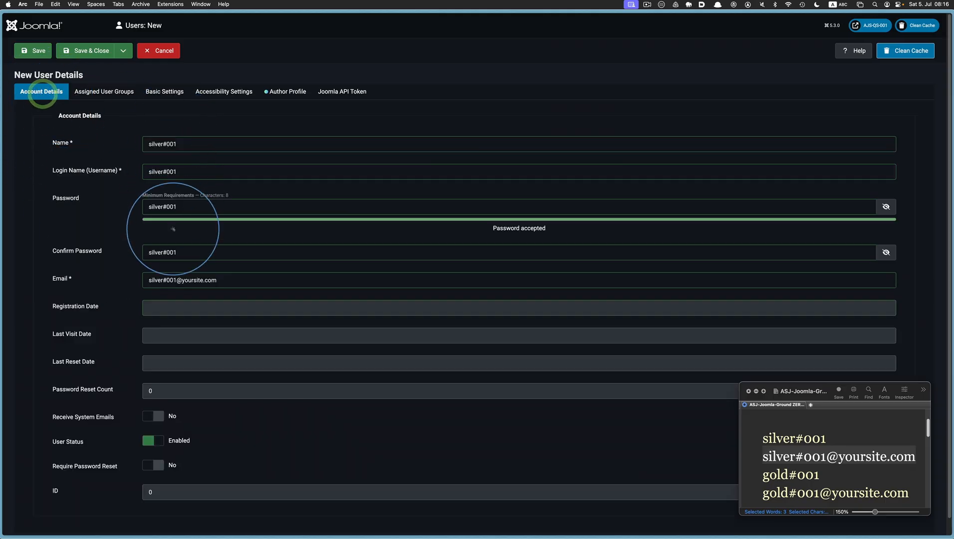
# Check the silver member's assigned groups, save and close the account, and dismiss the e-mail warning.
pyautogui.click(102, 90)
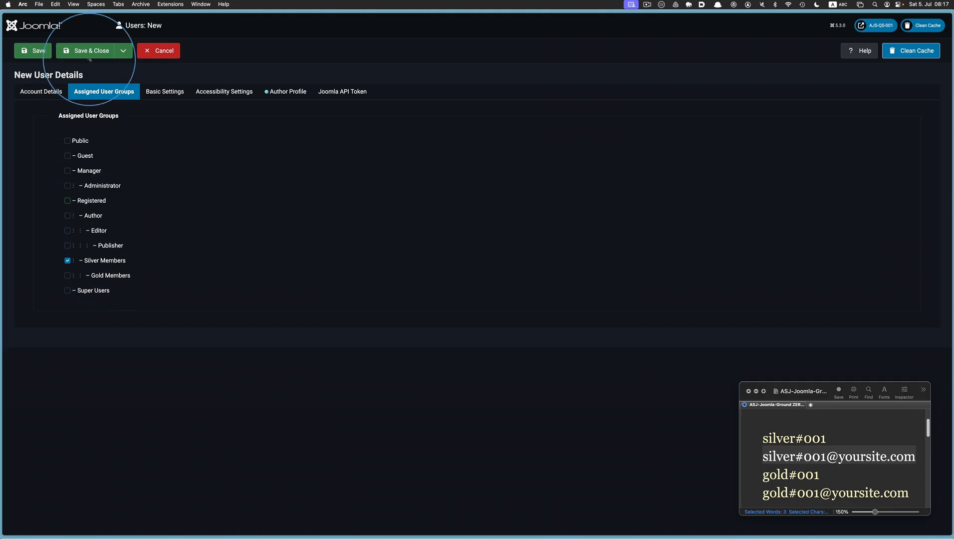
pyautogui.click(91, 51)
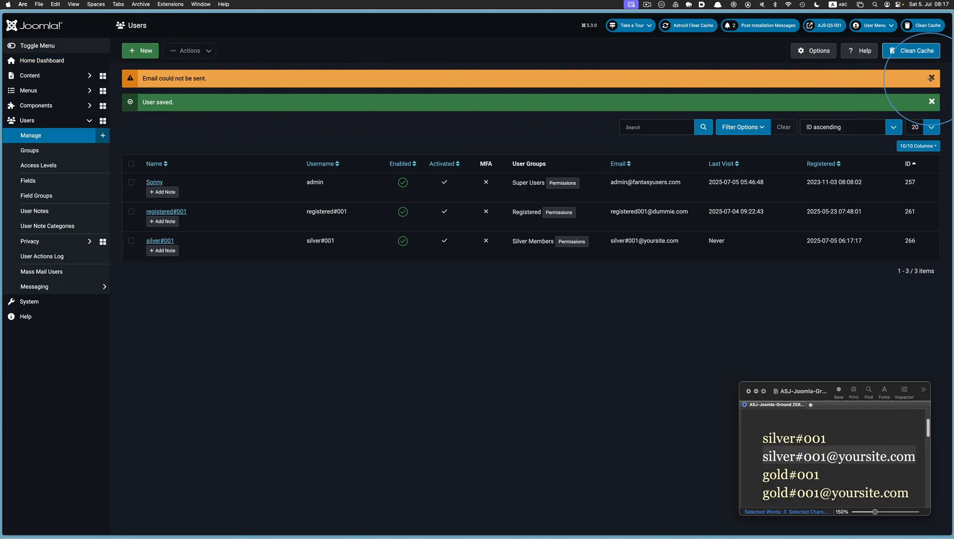
pyautogui.click(932, 78)
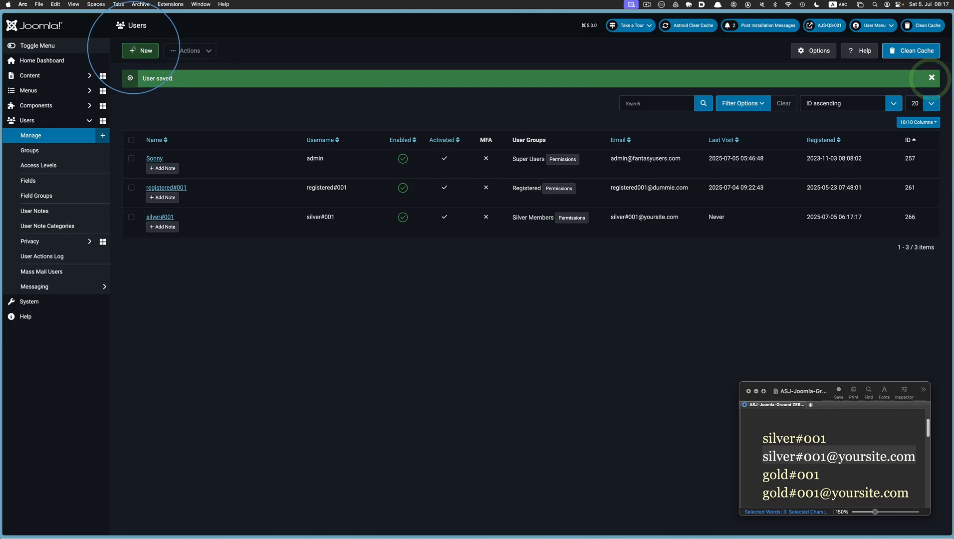
# Start another new user account and paste the gold username copied from the notes as its name and login name.
pyautogui.click(134, 51)
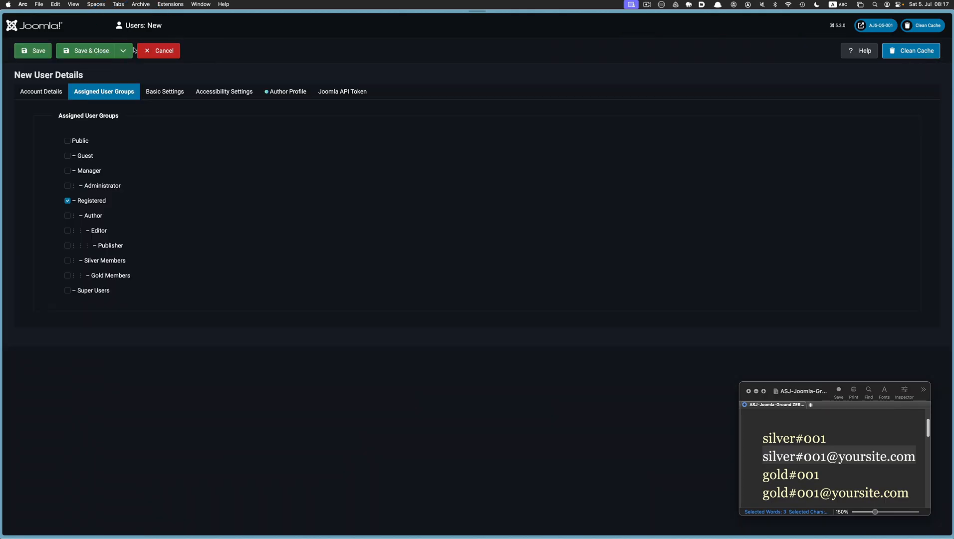
pyautogui.click(43, 94)
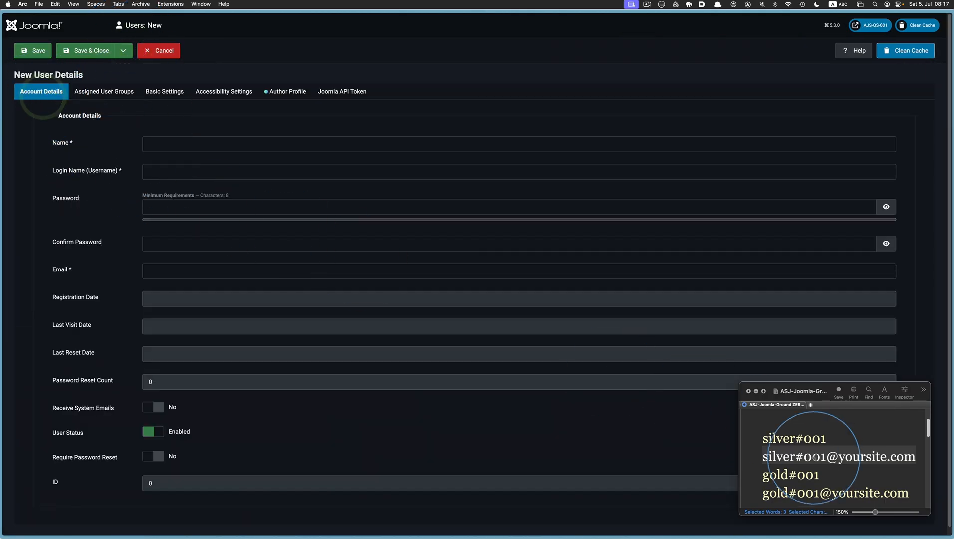
pyautogui.scroll(-3, 845, 438)
pyautogui.click(838, 430)
pyautogui.moveTo(837, 427); pyautogui.dragTo(759, 426)
pyautogui.rightClick(759, 426)
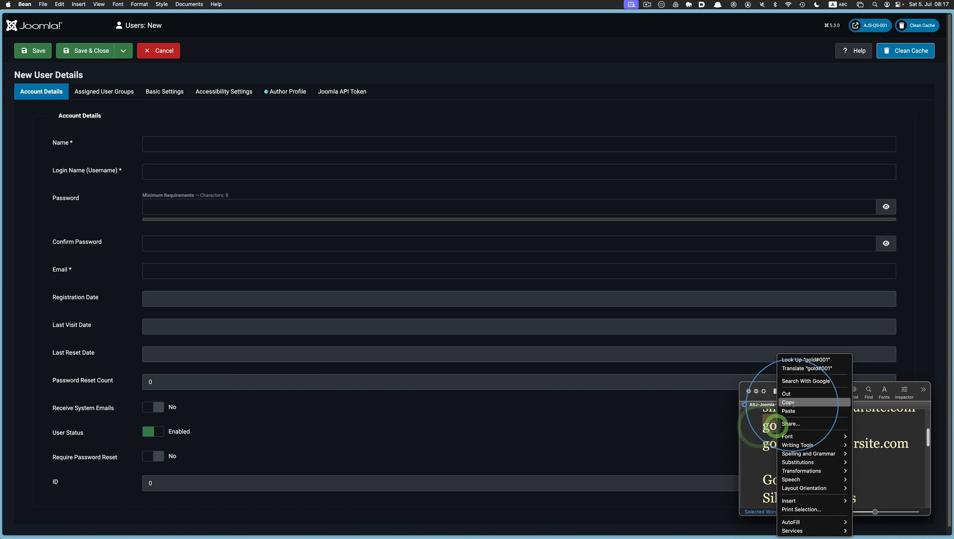
pyautogui.click(791, 404)
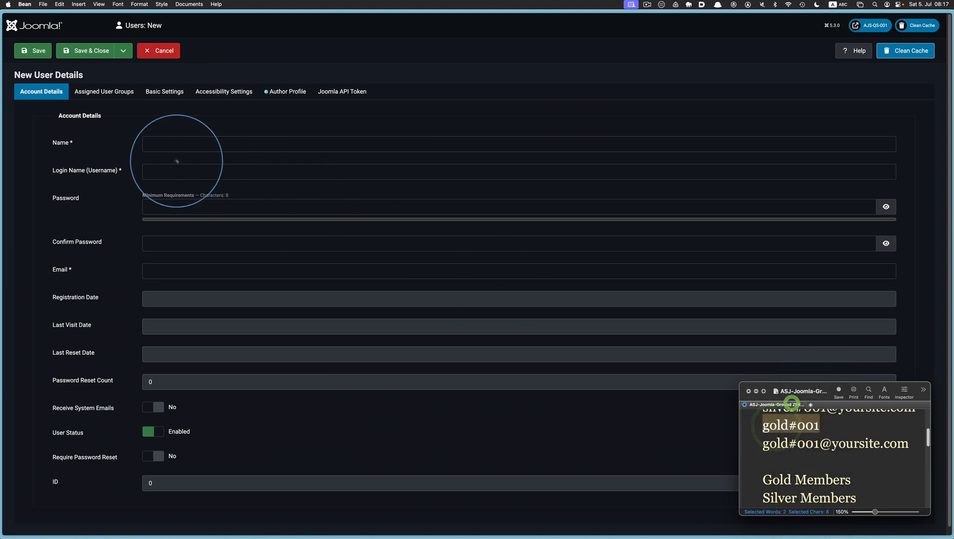
pyautogui.click(151, 143)
pyautogui.press('super+v')
pyautogui.press('Tab')
pyautogui.press('super+v')
# Paste the gold member's account password into the Password and Confirm Password fields.
pyautogui.press('Tab')
pyautogui.press('super+v')
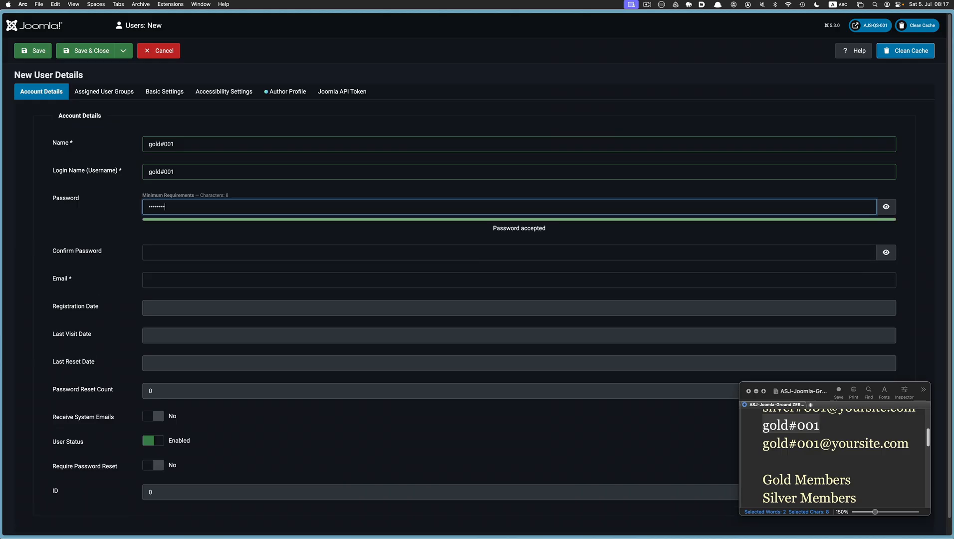
pyautogui.click(149, 251)
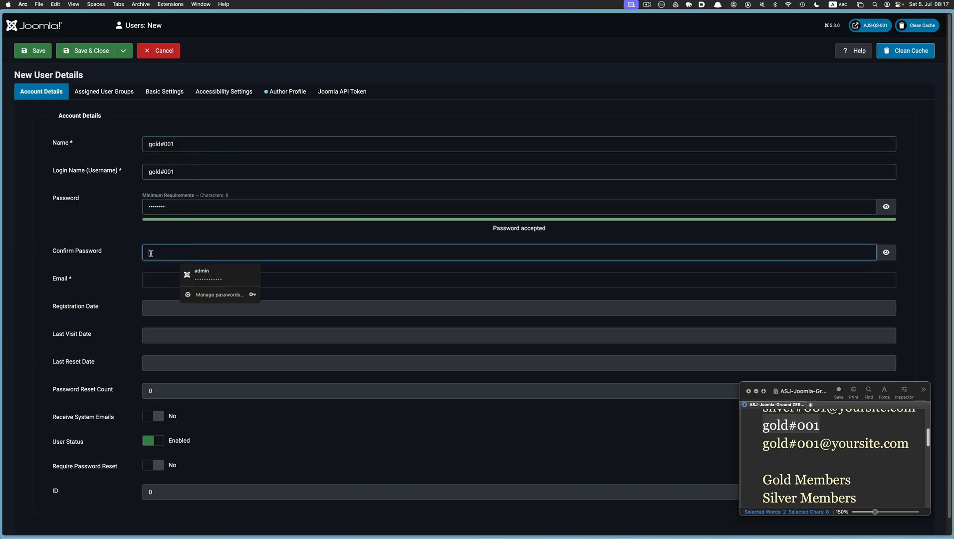
pyautogui.press('super+v')
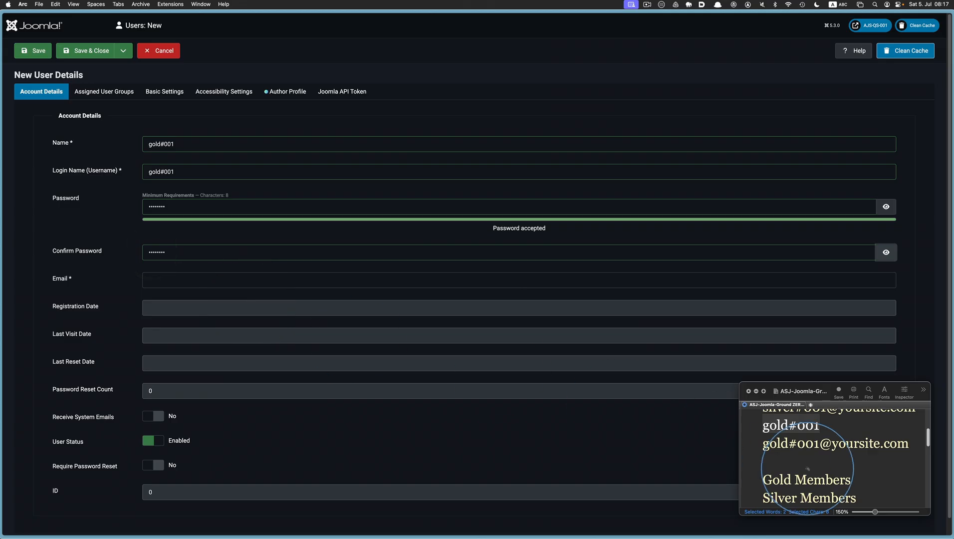
# Copy the gold member's e-mail address from the notes document and paste it into the account's Email field.
pyautogui.click(836, 461)
pyautogui.moveTo(910, 443); pyautogui.dragTo(769, 443)
pyautogui.rightClick(768, 443)
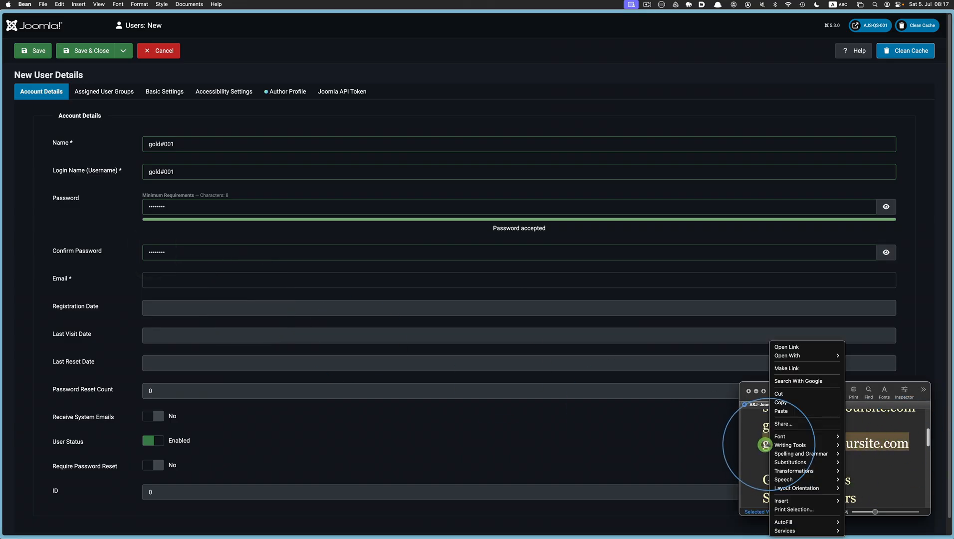
pyautogui.click(781, 402)
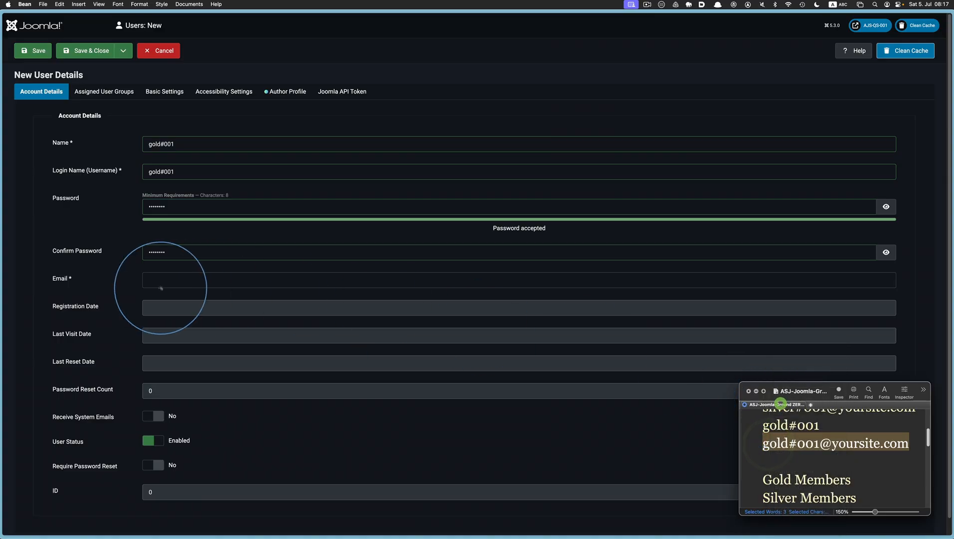
pyautogui.click(156, 279)
pyautogui.press('super+v')
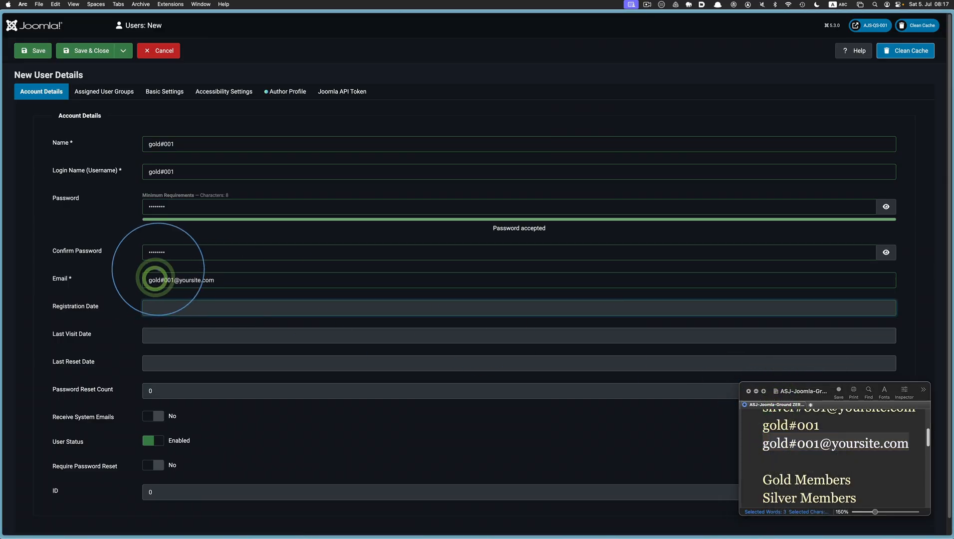
# Assign the new user to Gold Members instead of Registered, save and close the account, and dismiss the e-mail warning.
pyautogui.click(103, 92)
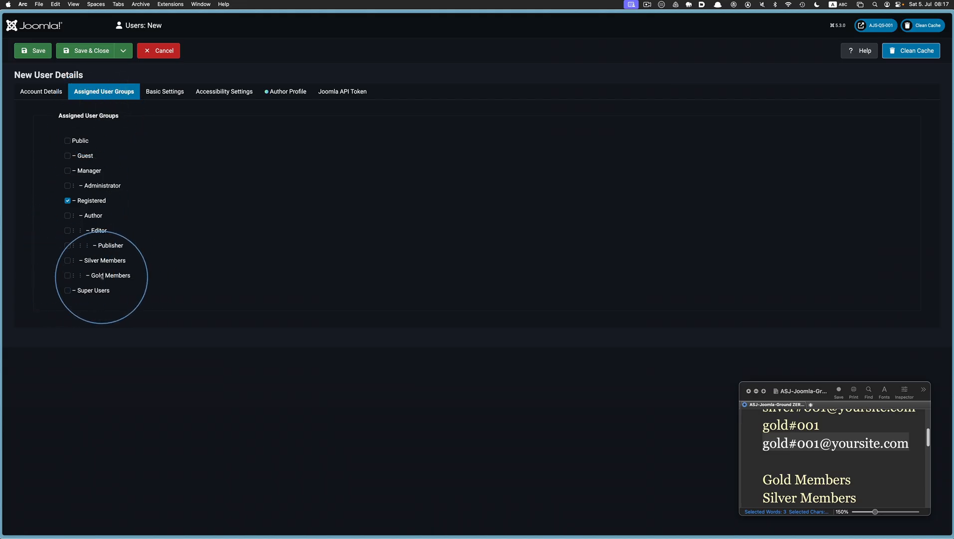
pyautogui.click(68, 275)
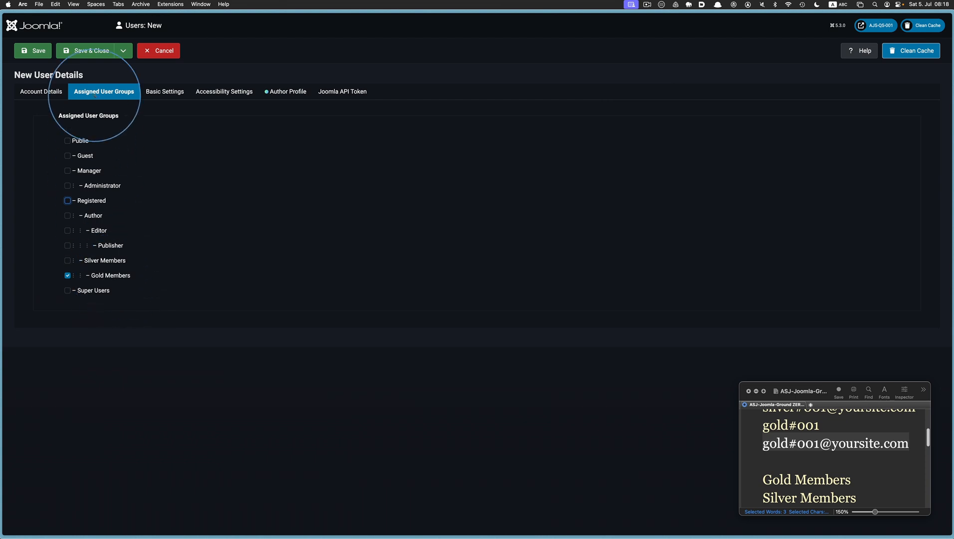
pyautogui.click(41, 91)
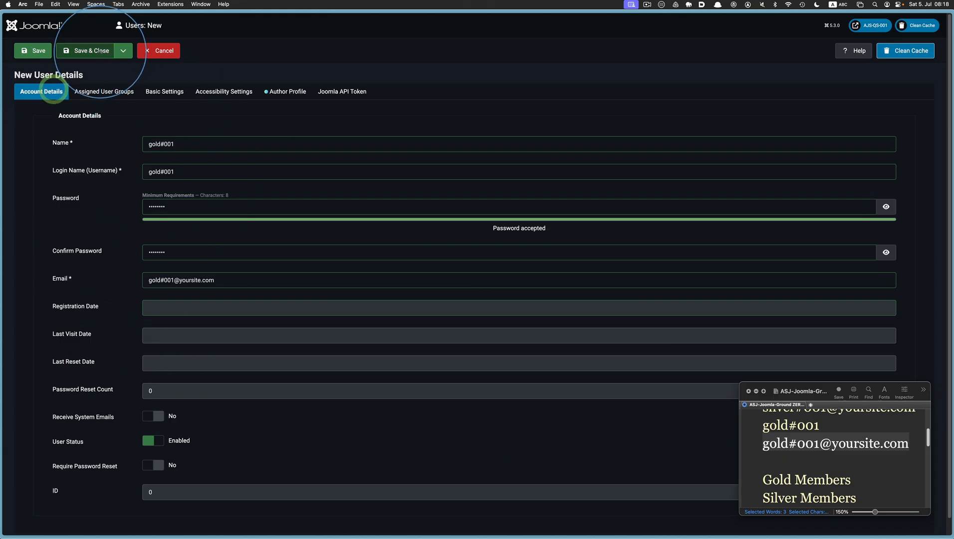
pyautogui.click(92, 51)
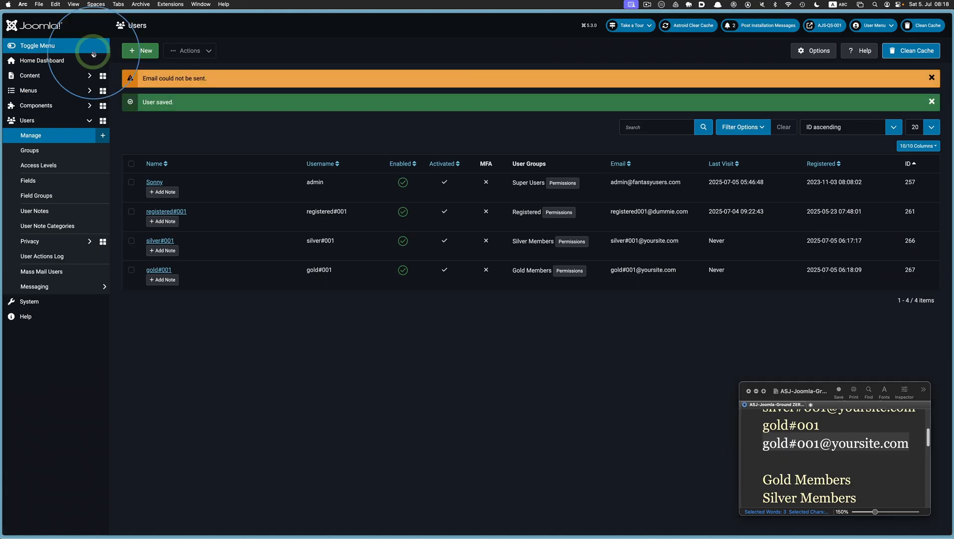
pyautogui.click(931, 77)
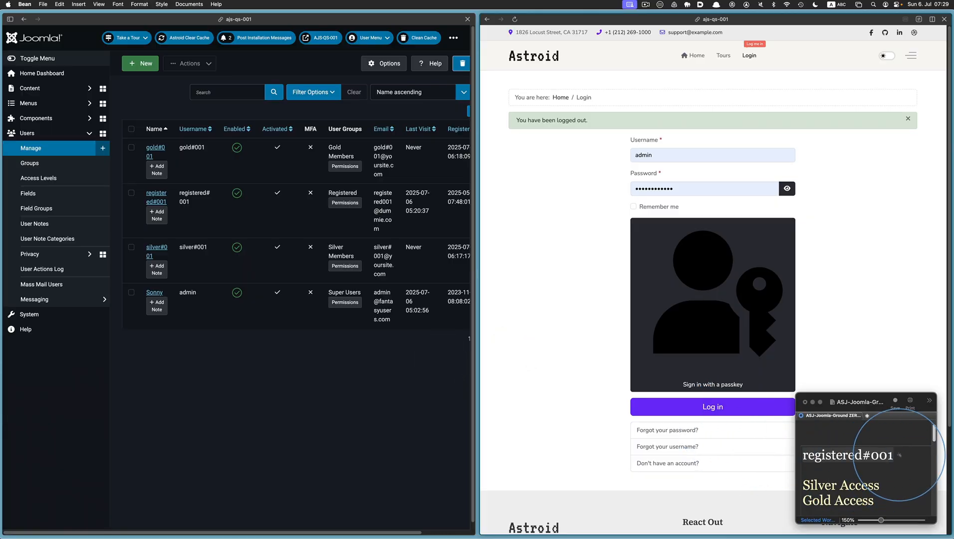
# Copy the registered member's username from the notes and enter it as the Username on the site's front-end login page.
pyautogui.click(898, 455)
pyautogui.rightClick(899, 455)
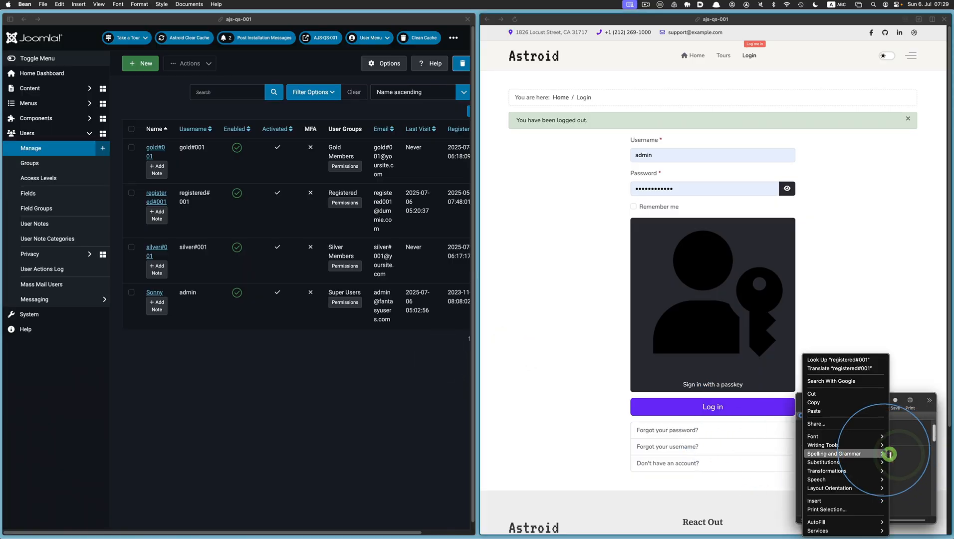
pyautogui.click(836, 403)
pyautogui.click(550, 355)
pyautogui.click(676, 156)
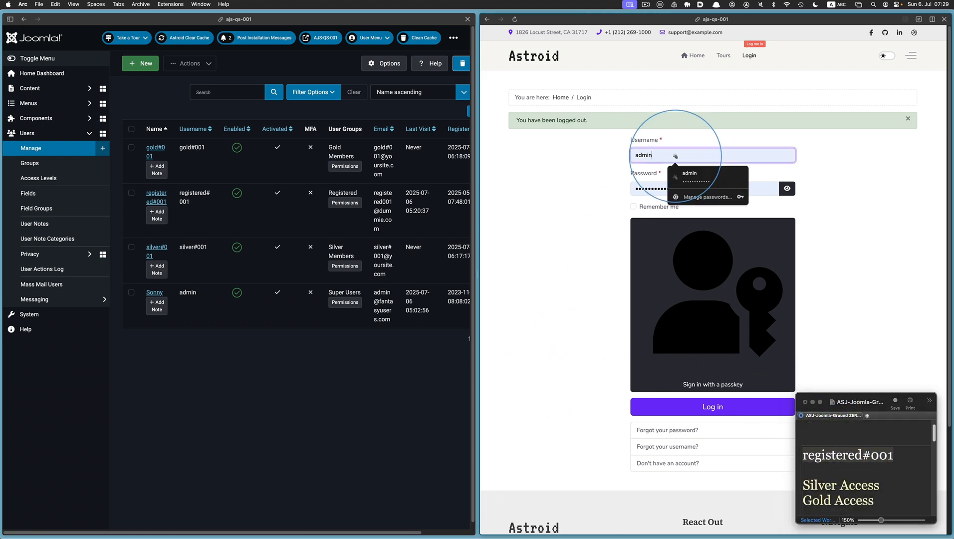
pyautogui.press('super+v')
# Paste the account password into the login form's Password field, reveal it, and log in as the registered member.
pyautogui.press('Tab')
pyautogui.press('super+v')
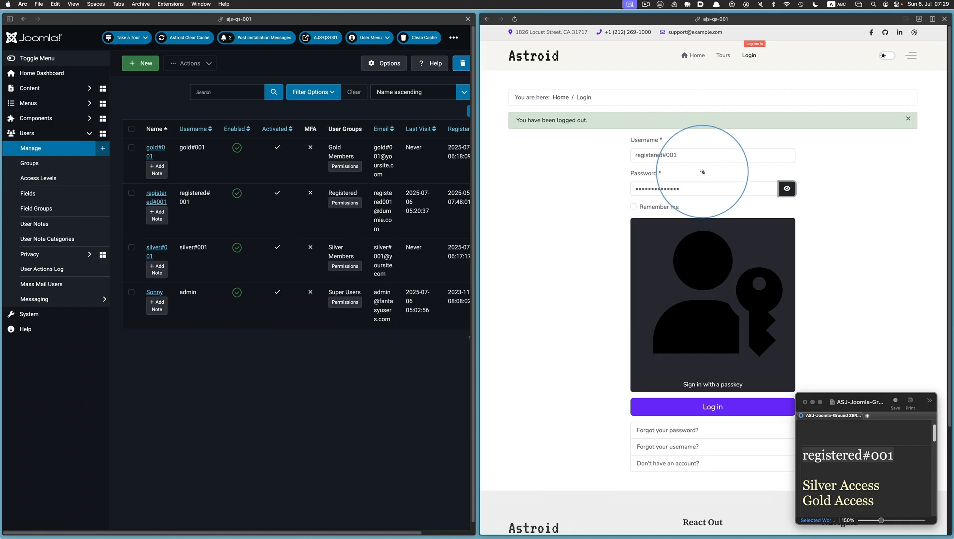
pyautogui.click(787, 188)
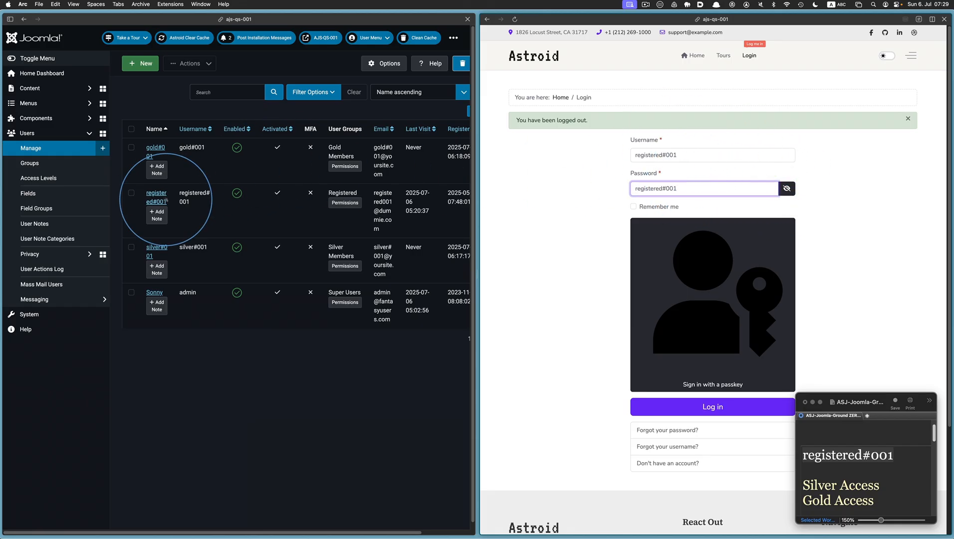
pyautogui.click(581, 294)
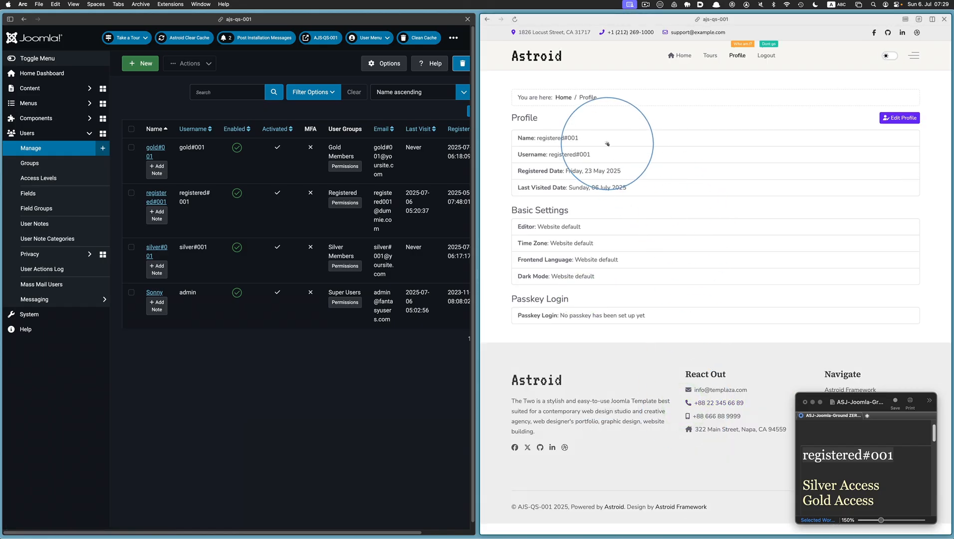
# Check the name on the logged-in member's profile page and look through the articles on the Tours page.
pyautogui.moveTo(583, 138); pyautogui.dragTo(548, 140)
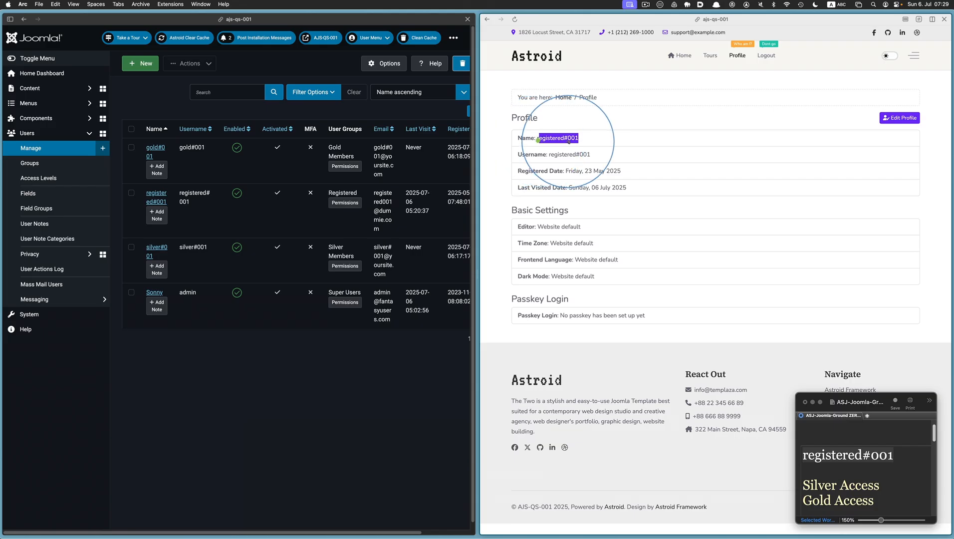
pyautogui.click(674, 150)
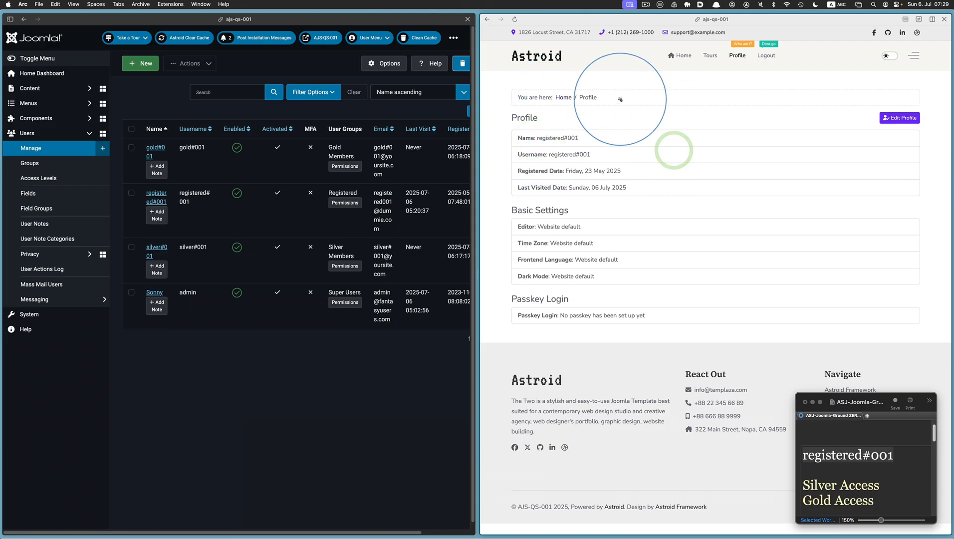
pyautogui.click(717, 56)
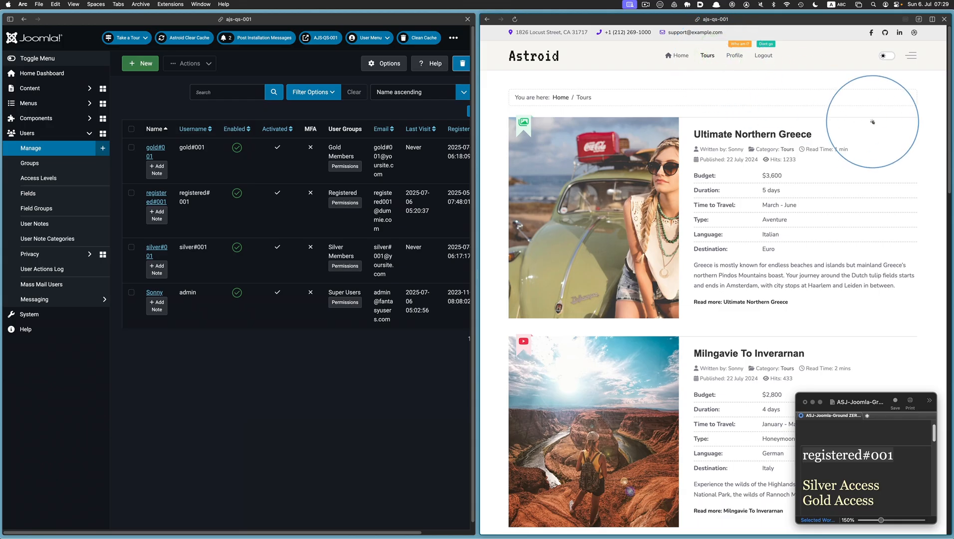
pyautogui.scroll(-15, 871, 123)
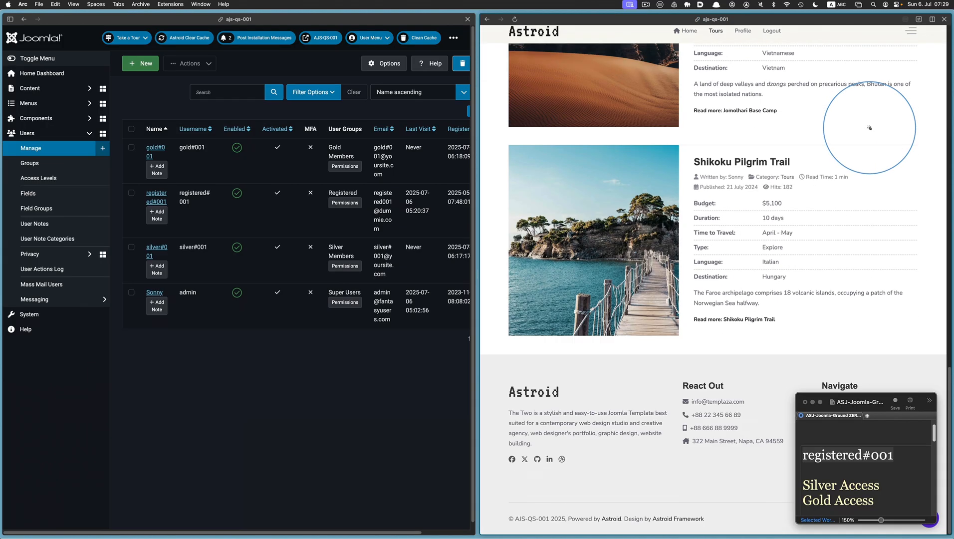
pyautogui.scroll(15, 870, 131)
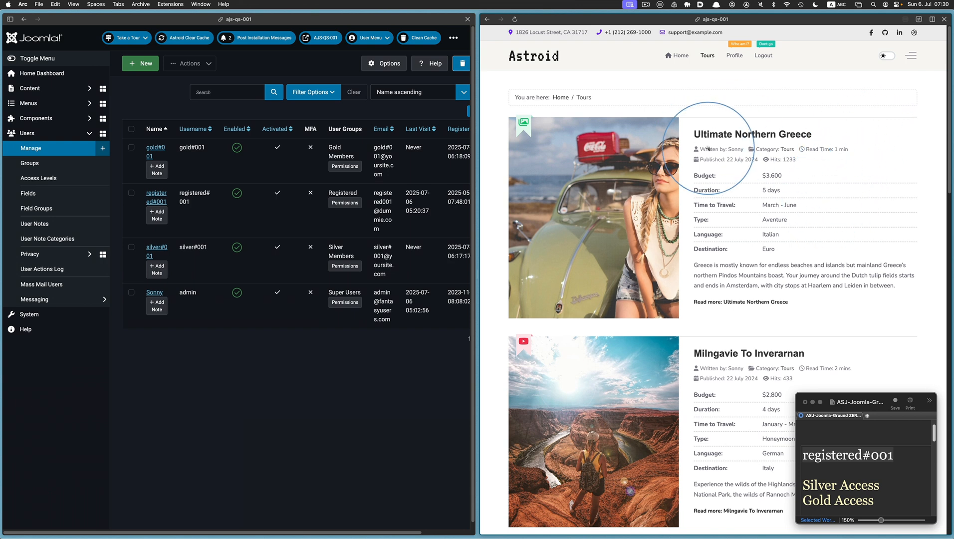
# View the full Ultimate Northern Greece and Shikoku Pilgrim Trail articles, returning to the Tours list after each.
pyautogui.click(733, 303)
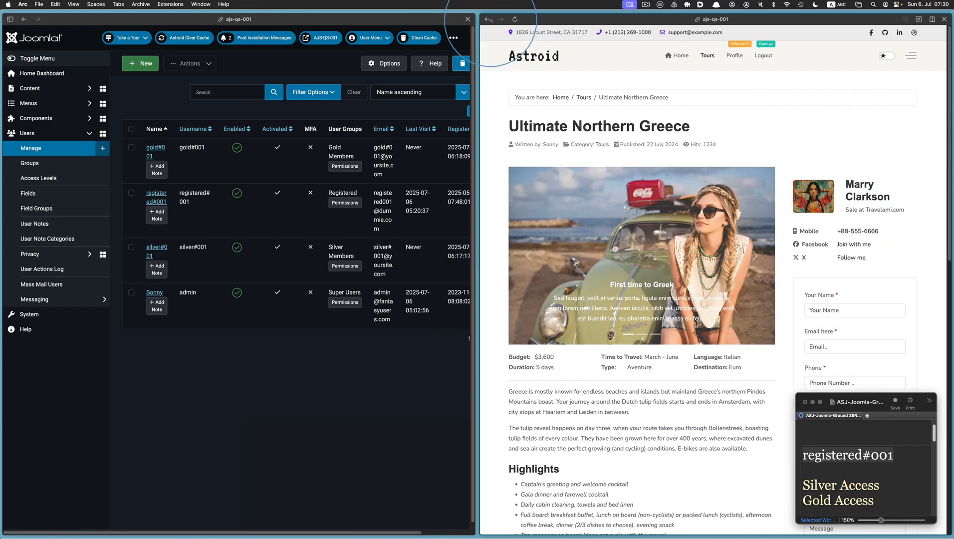
pyautogui.click(487, 19)
pyautogui.scroll(-6, 697, 200)
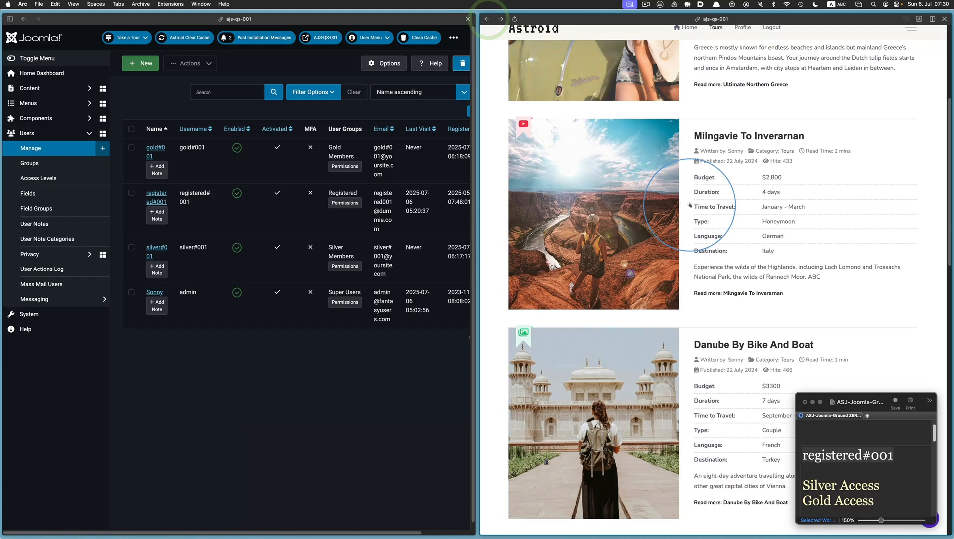
pyautogui.scroll(-5, 689, 205)
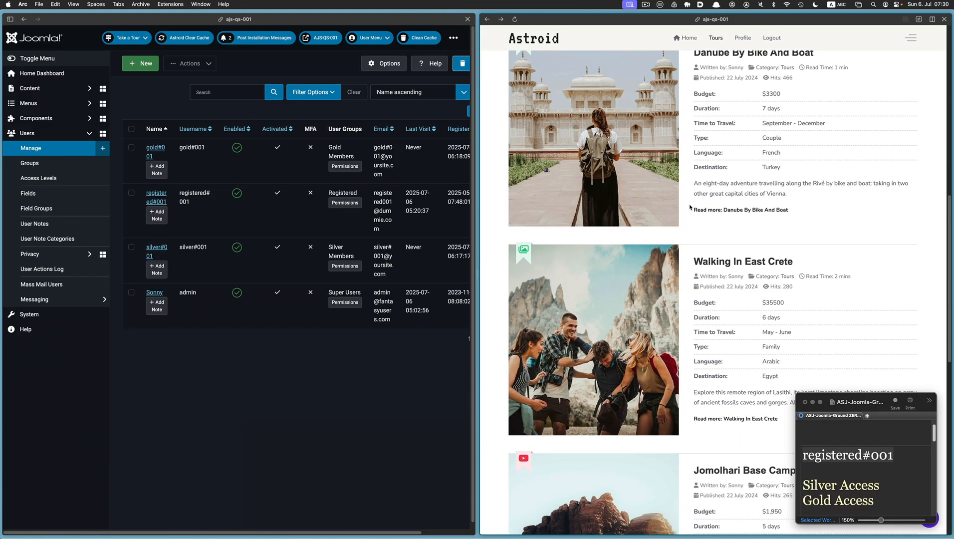
pyautogui.scroll(-10, 689, 207)
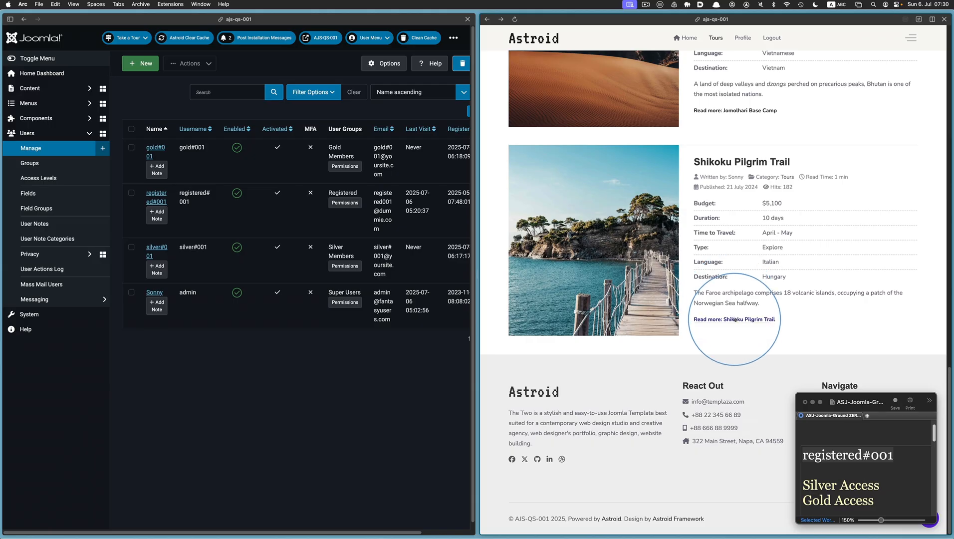
pyautogui.click(735, 320)
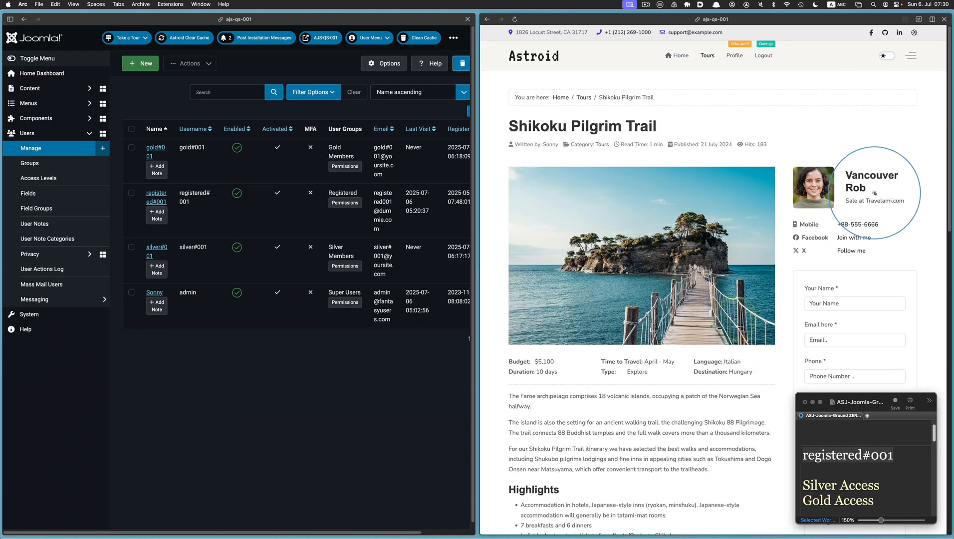
pyautogui.click(488, 19)
pyautogui.scroll(10, 618, 170)
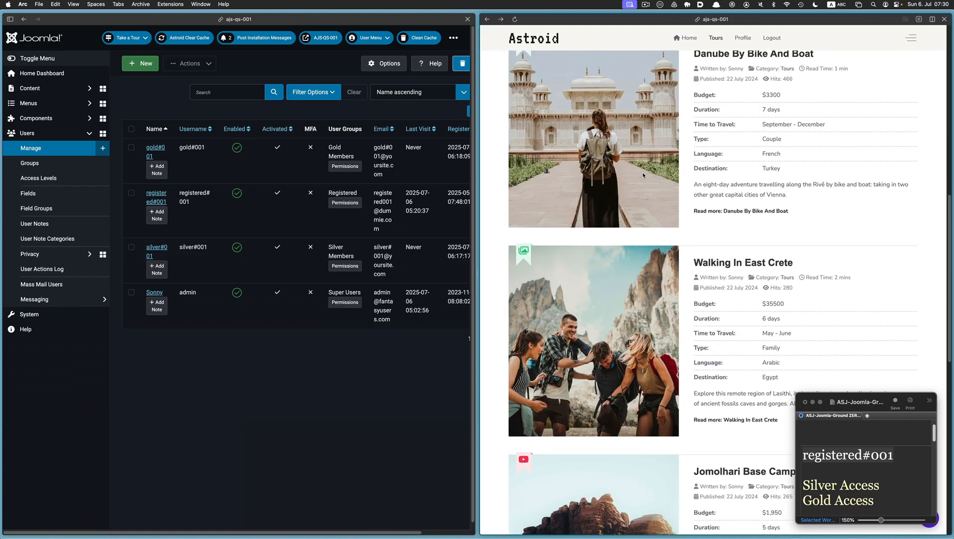
pyautogui.scroll(4, 643, 175)
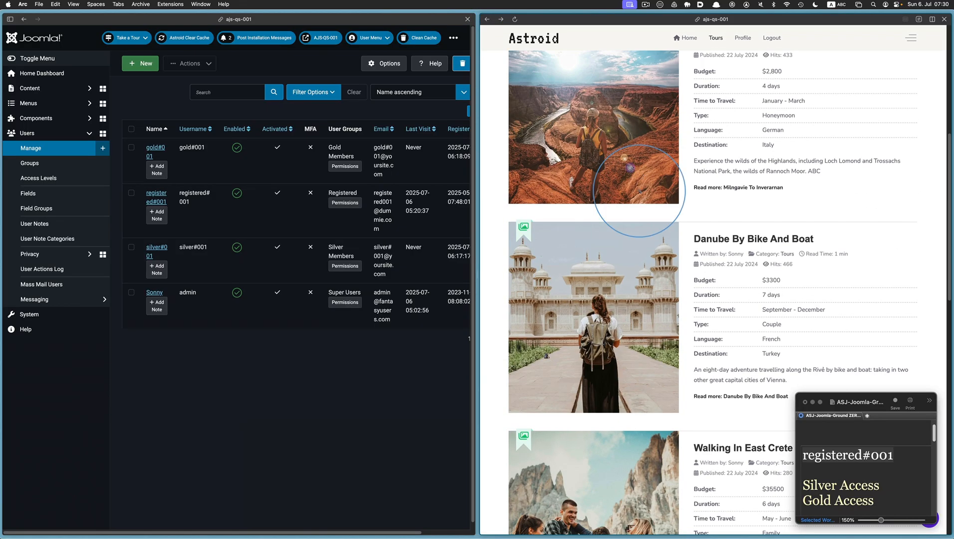
# View the full Danube By Bike And Boat and Shikoku Pilgrim Trail articles from the Tours list, rechecking the Danube article.
pyautogui.click(750, 396)
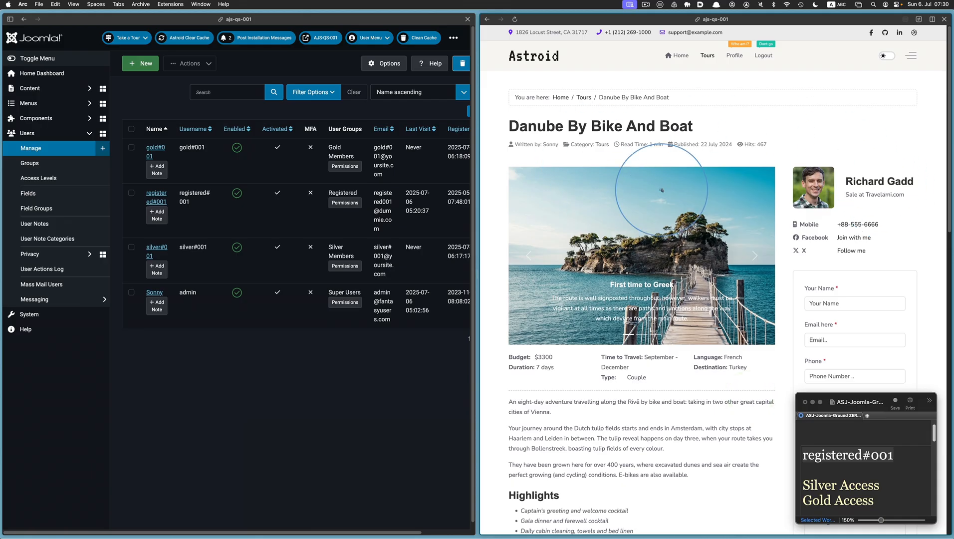
pyautogui.click(714, 55)
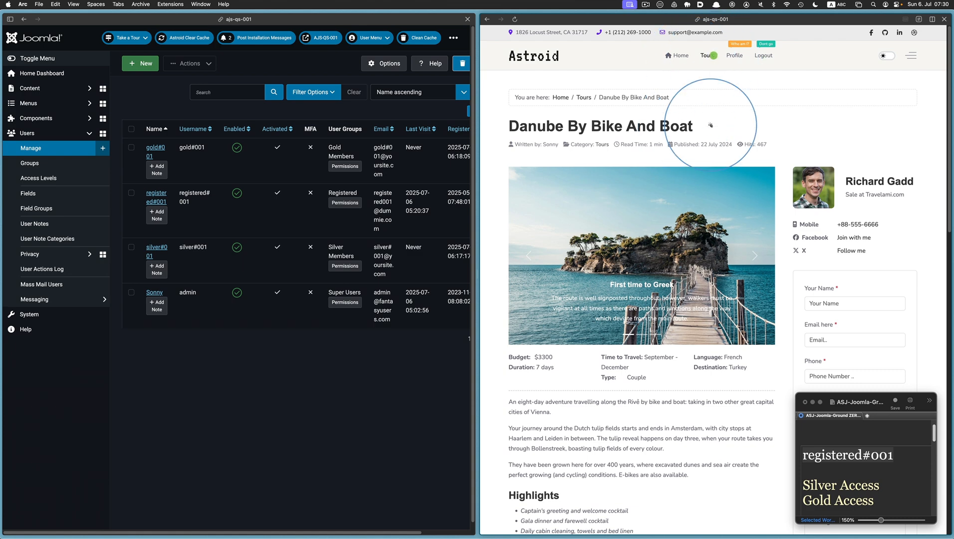
pyautogui.scroll(-15, 706, 150)
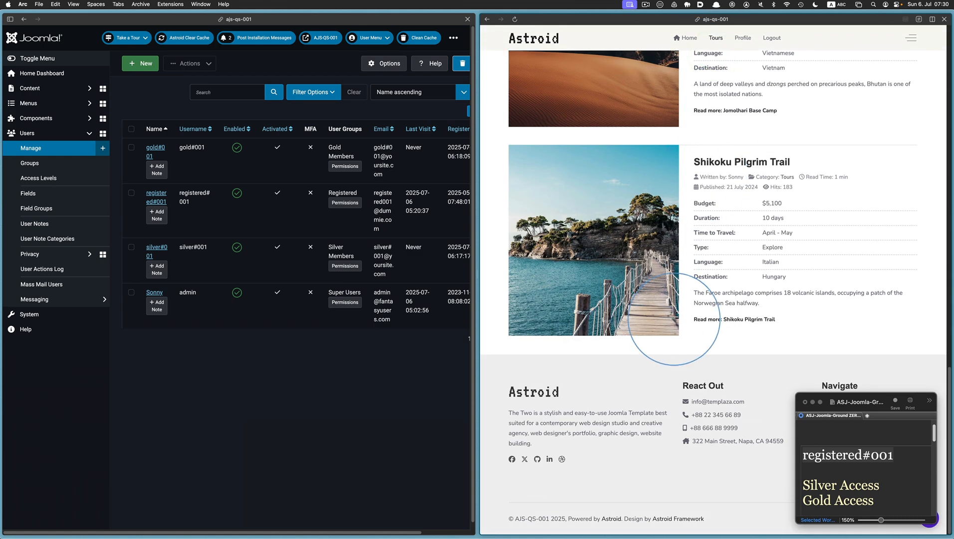
pyautogui.click(703, 319)
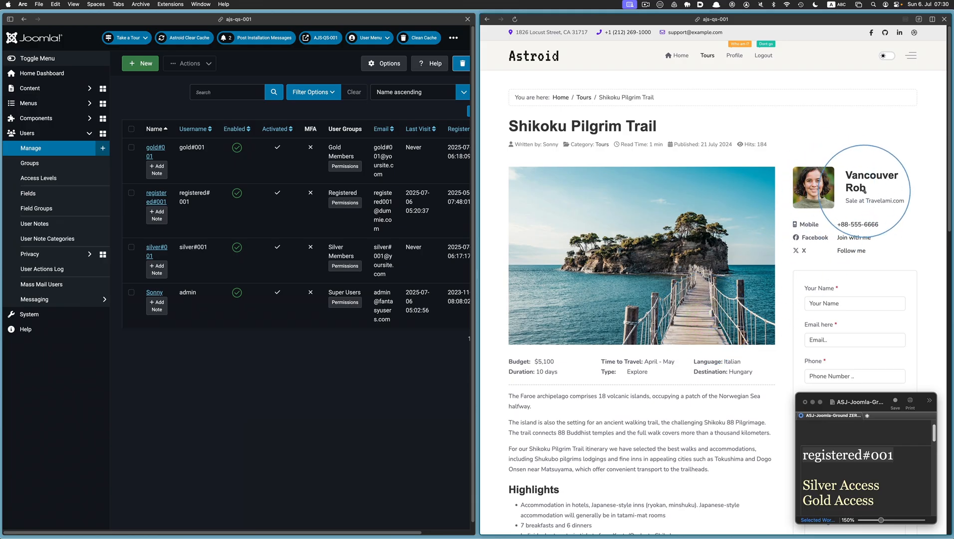
pyautogui.click(488, 19)
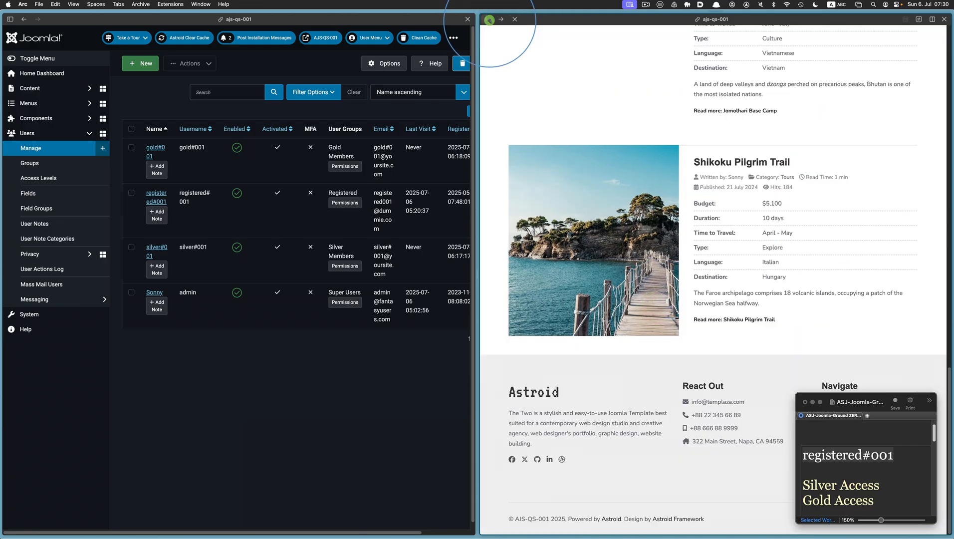
pyautogui.scroll(10, 664, 224)
pyautogui.scroll(2, 697, 265)
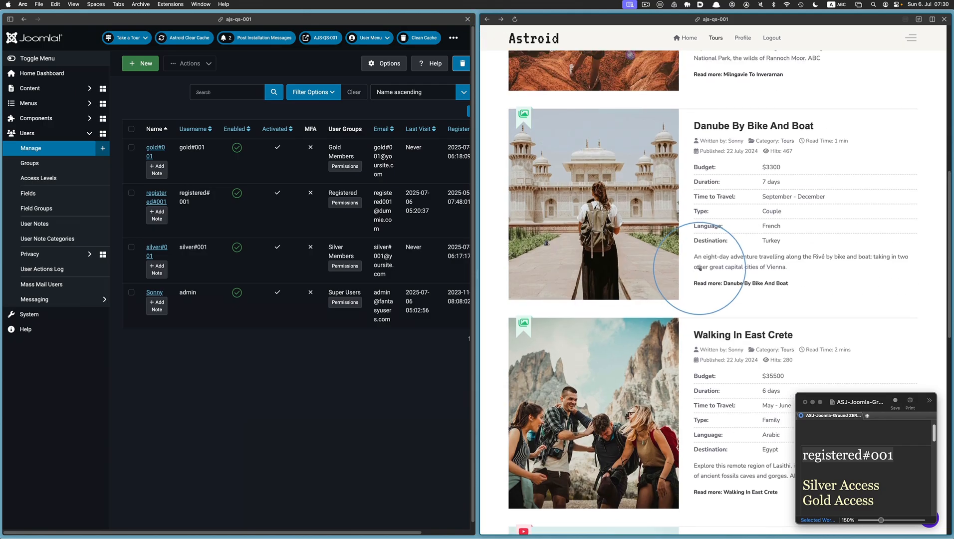
pyautogui.click(709, 283)
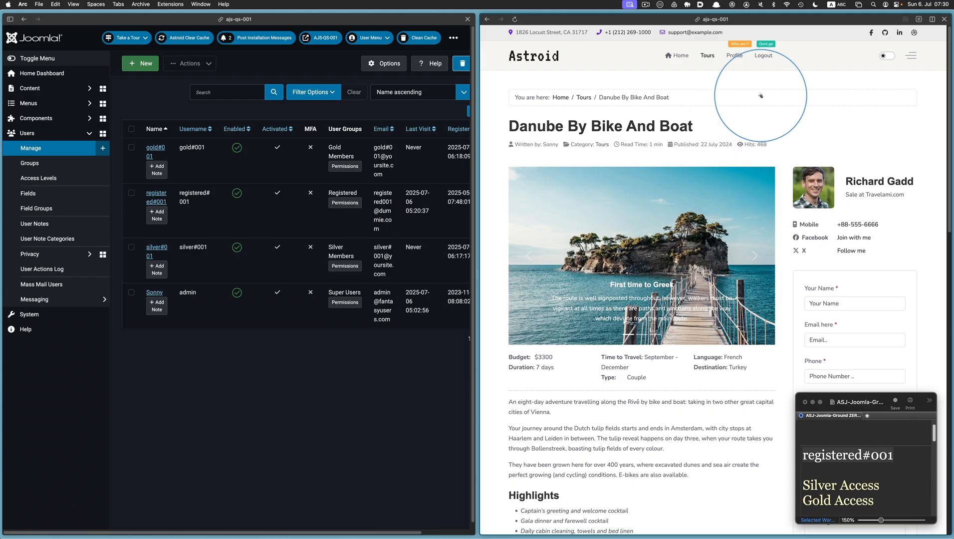
# Log the registered member out of the front-end site and close the front-end view.
pyautogui.click(764, 56)
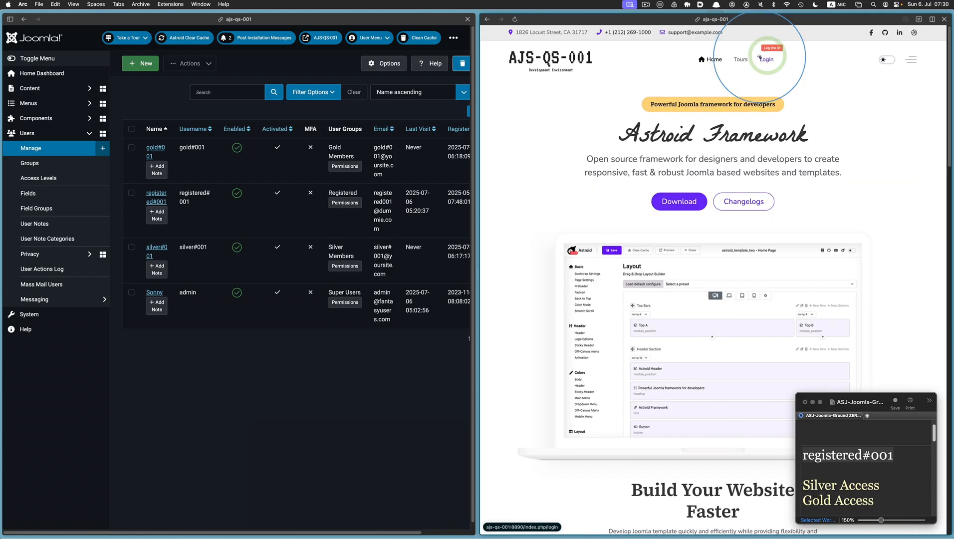
pyautogui.click(944, 19)
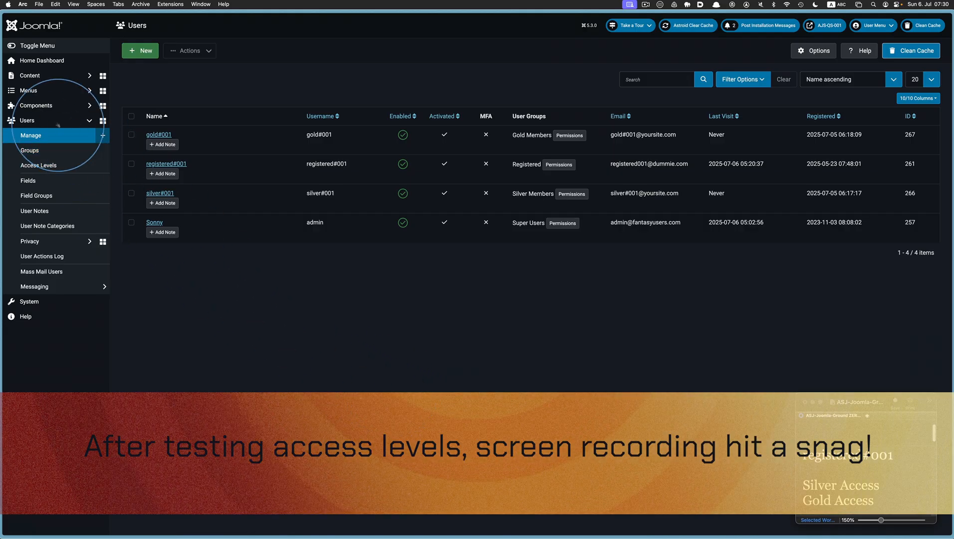
# Retitle the xTesta viewing access level as Silver Access.
pyautogui.click(56, 165)
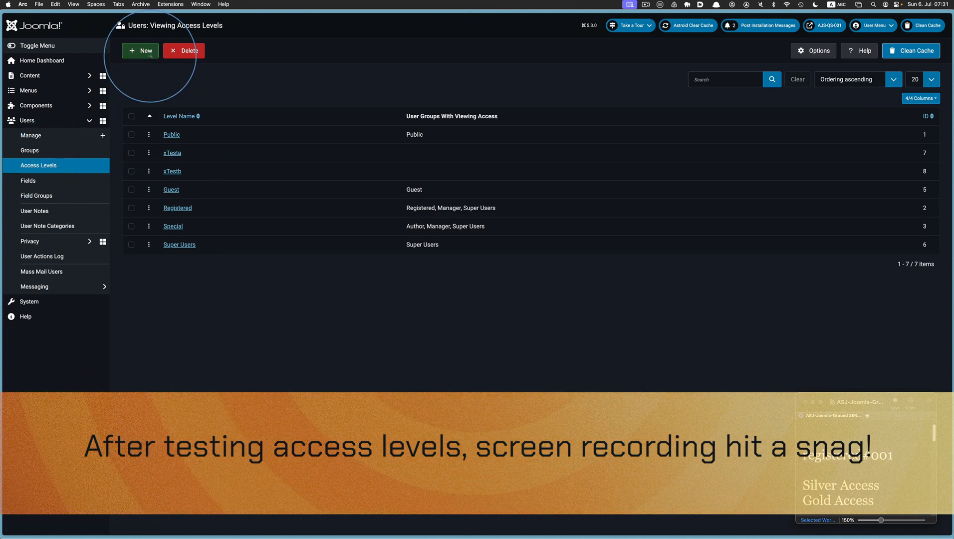
pyautogui.click(176, 153)
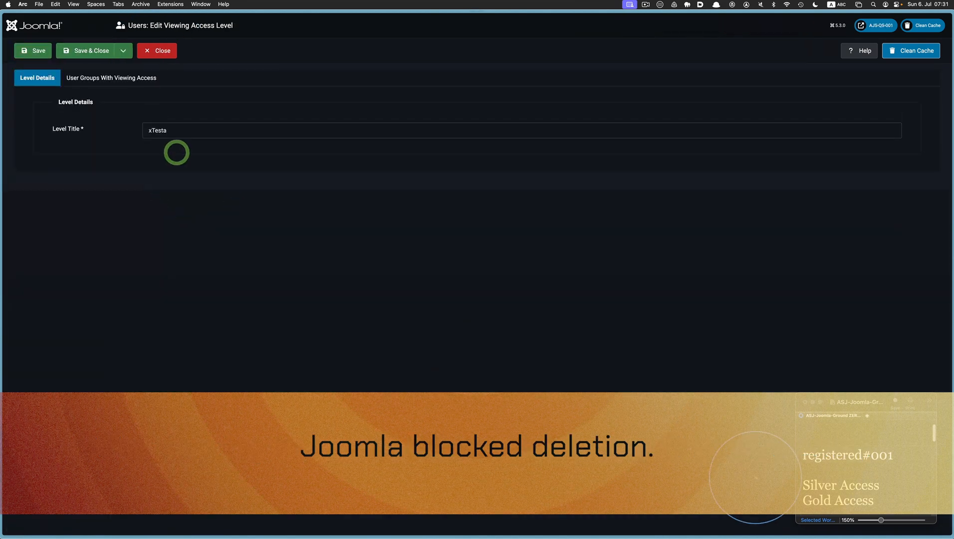
pyautogui.click(881, 485)
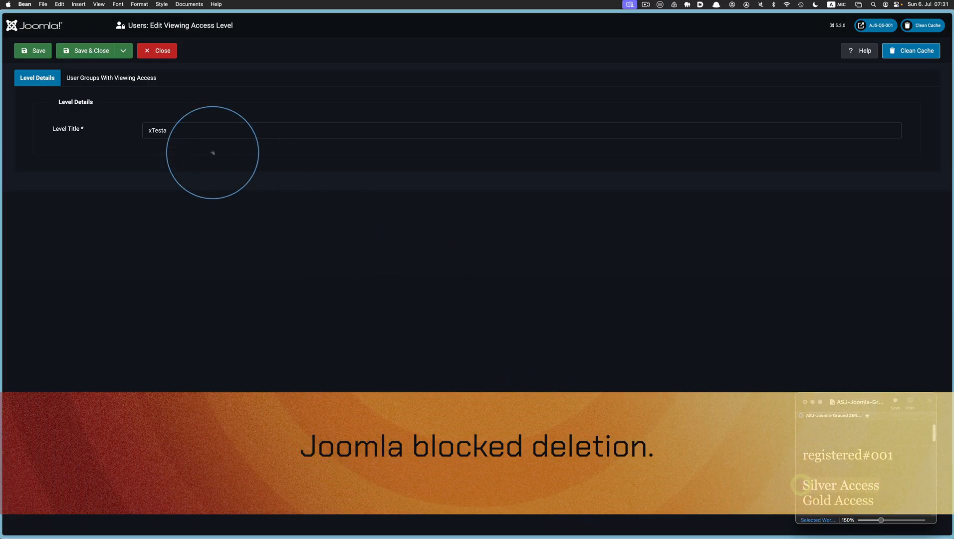
pyautogui.doubleClick(191, 128)
pyautogui.write('Silver Access')
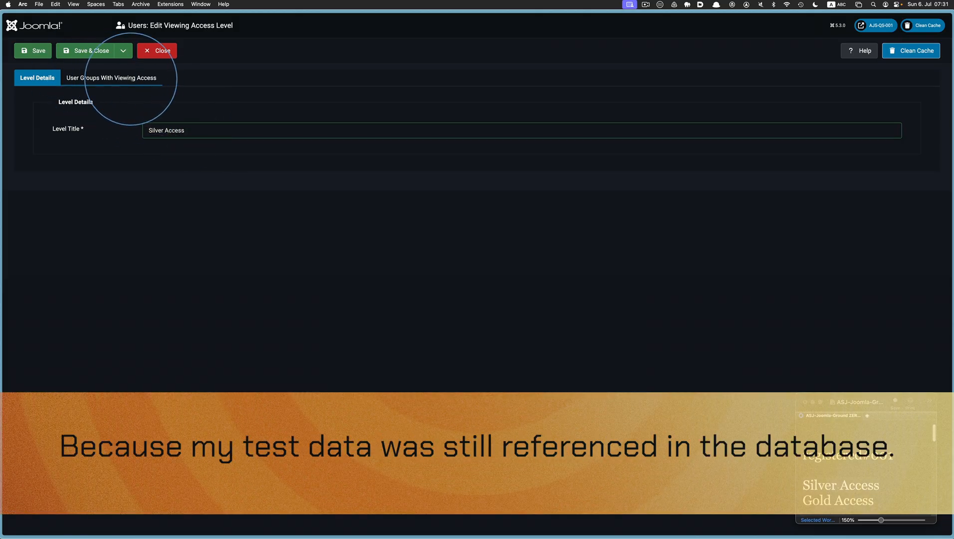
# Grant the Silver Members and Gold Members groups viewing access in the Silver Access level, then save and close it.
pyautogui.click(138, 79)
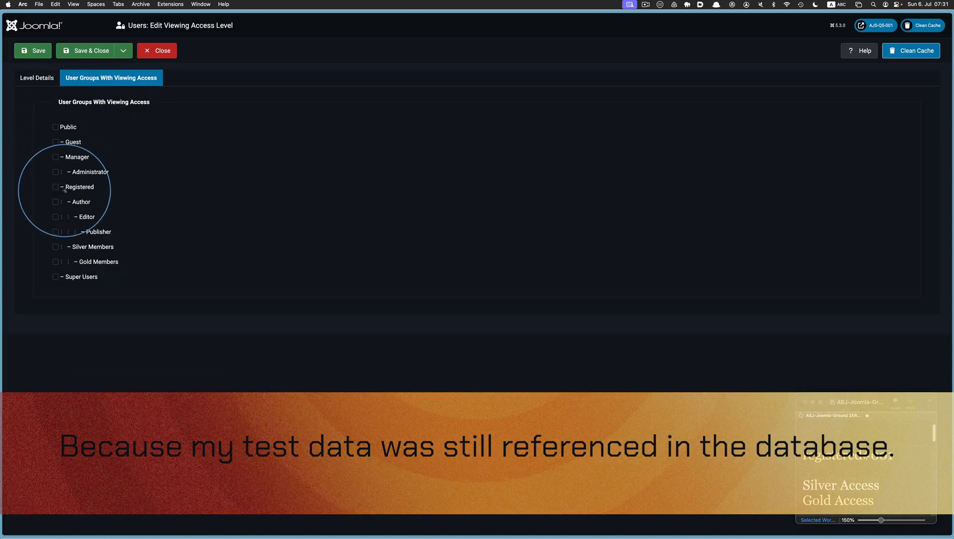
pyautogui.click(56, 246)
pyautogui.click(56, 262)
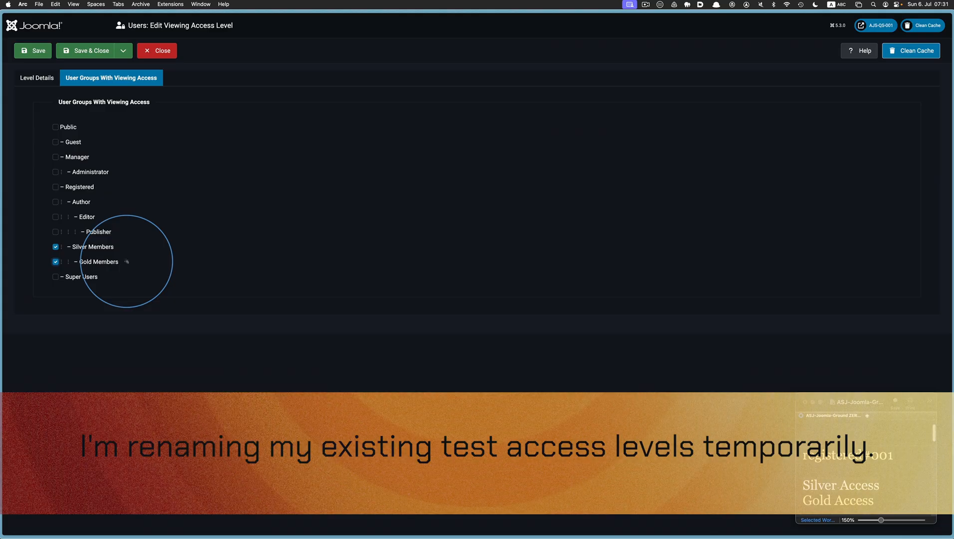
pyautogui.click(40, 78)
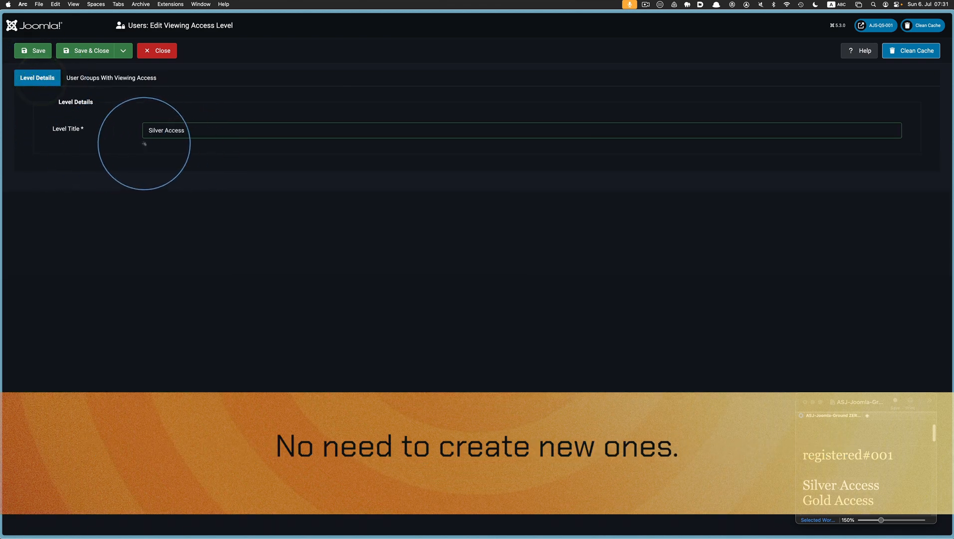
pyautogui.click(139, 79)
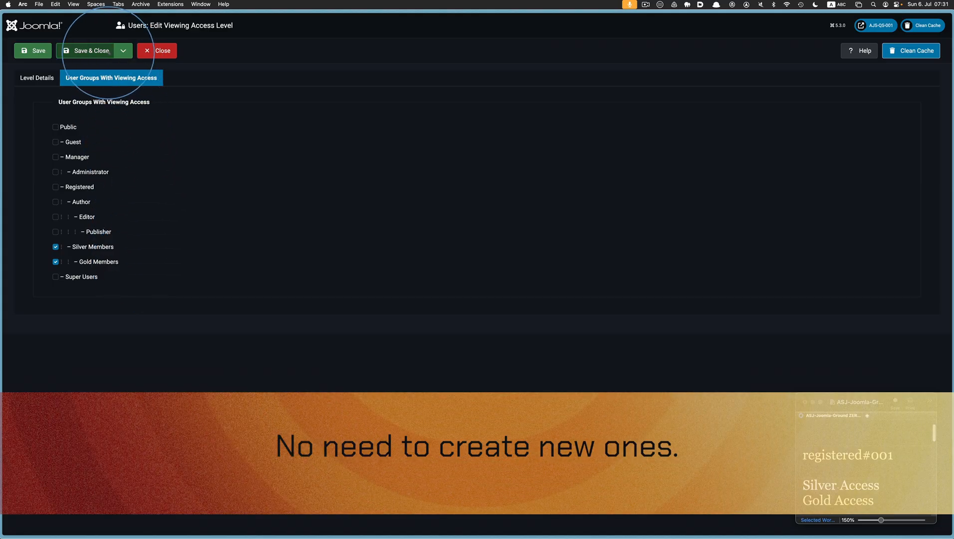
pyautogui.click(90, 50)
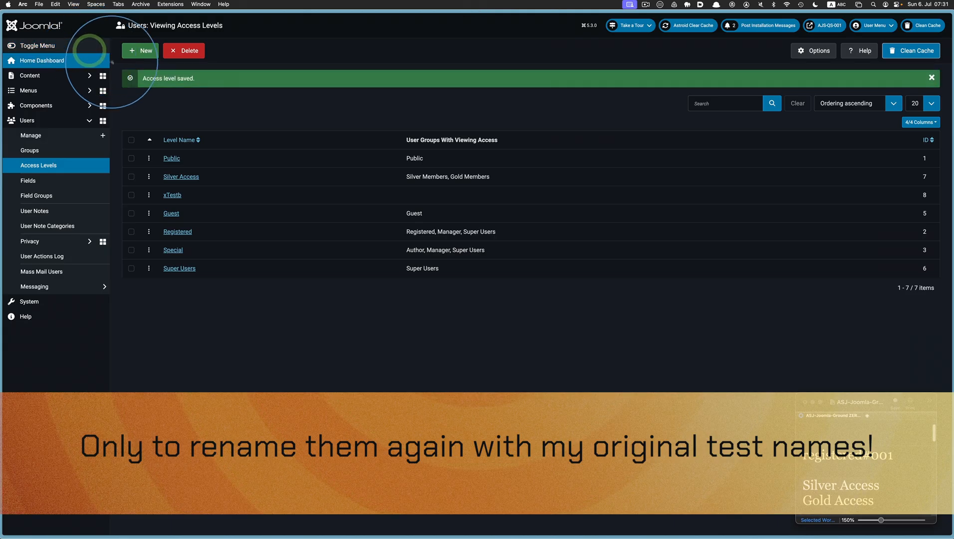
# Retitle the xTestb viewing access level as Gold Access, copying the name from the notes.
pyautogui.click(175, 195)
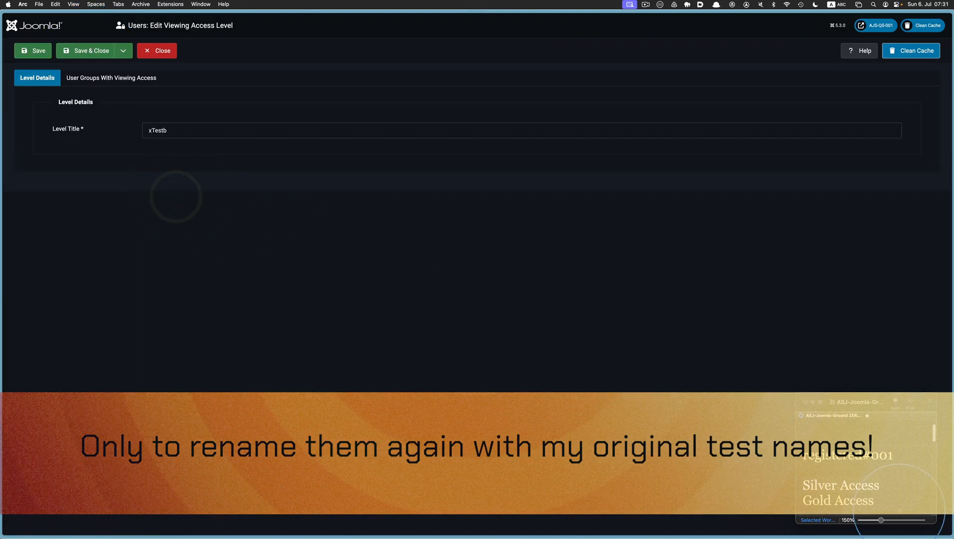
pyautogui.click(897, 499)
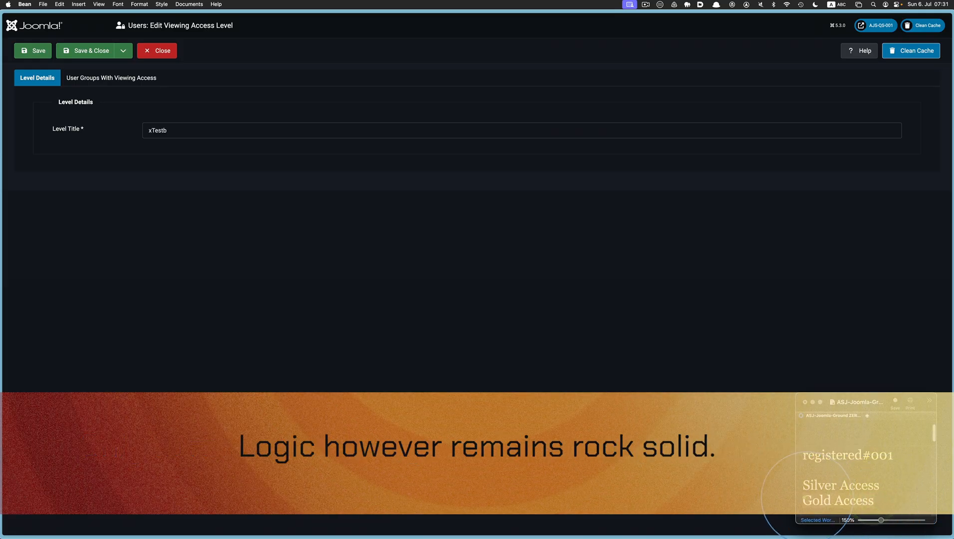
pyautogui.moveTo(877, 499); pyautogui.dragTo(817, 499)
pyautogui.rightClick(817, 499)
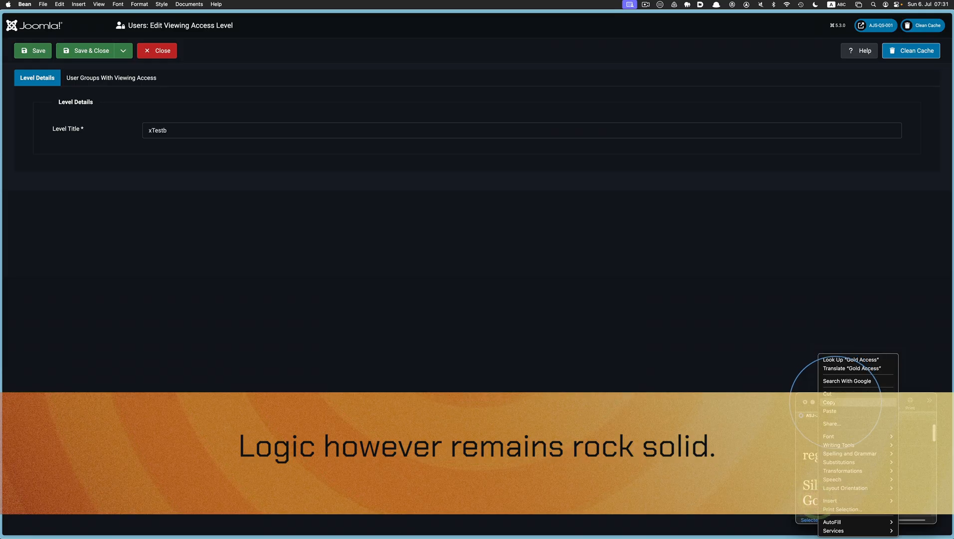
pyautogui.click(821, 401)
pyautogui.doubleClick(193, 124)
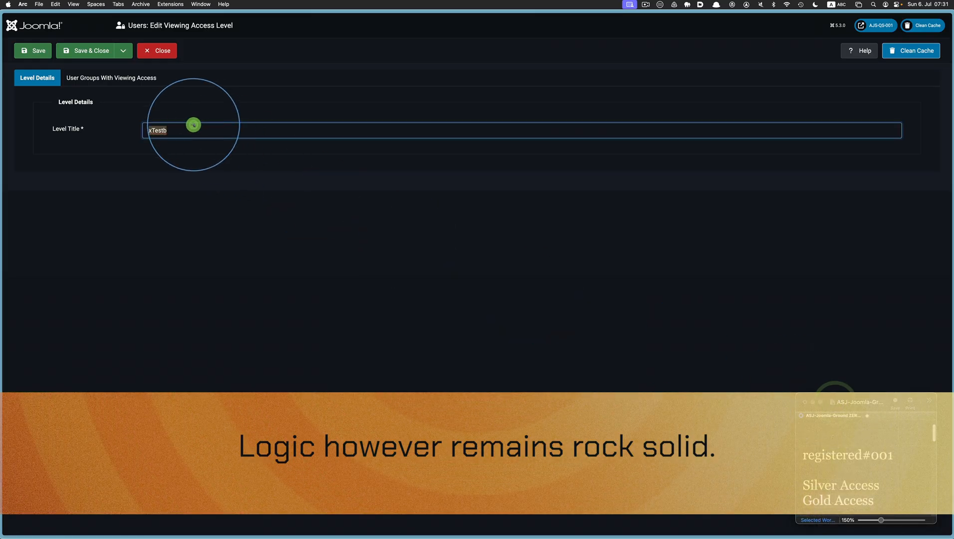
pyautogui.press('super+v')
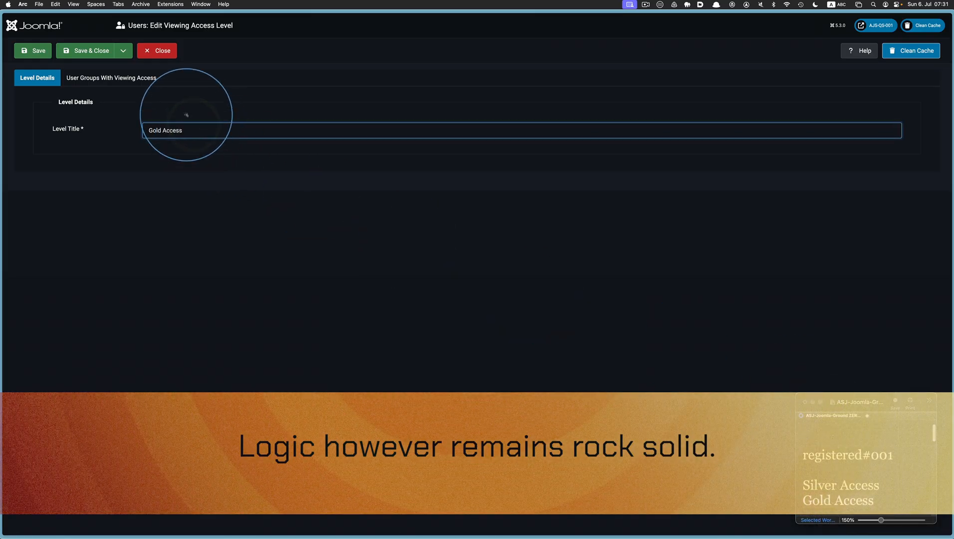
# Grant only the Gold Members group viewing access in the Gold Access level and recheck the level title.
pyautogui.click(122, 77)
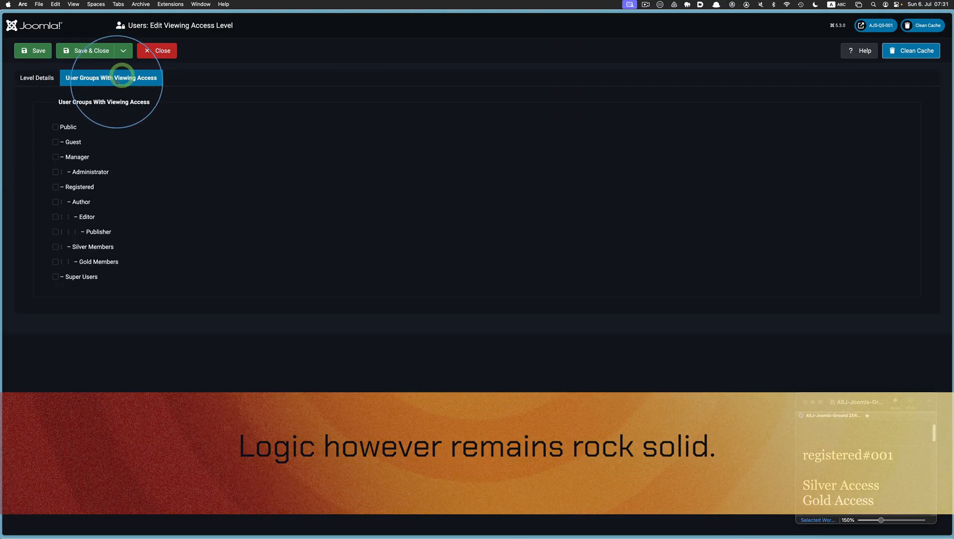
pyautogui.click(56, 261)
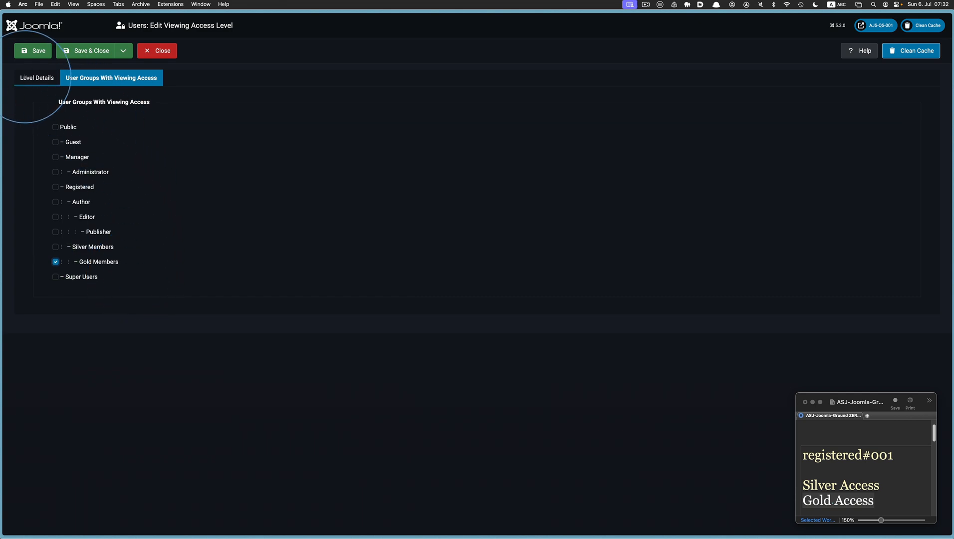
pyautogui.click(25, 78)
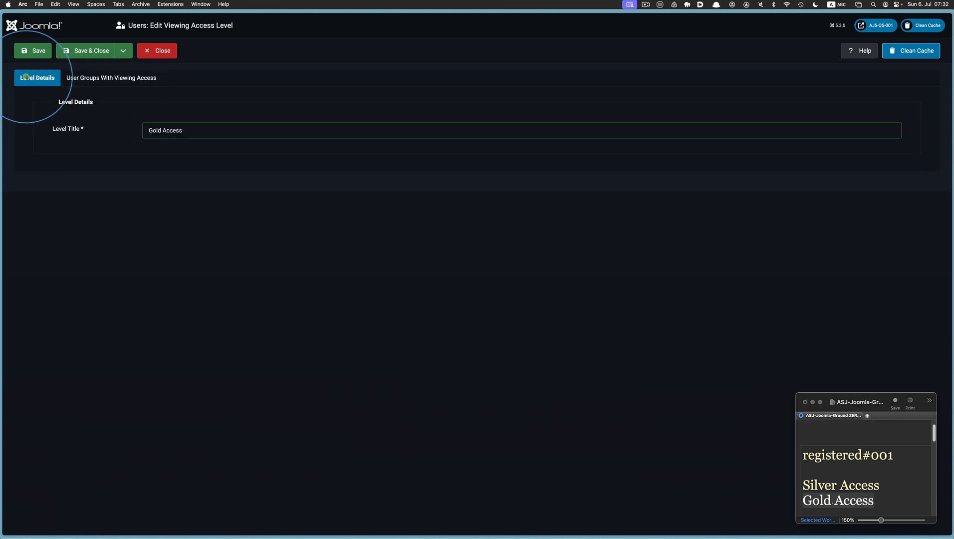
pyautogui.click(131, 79)
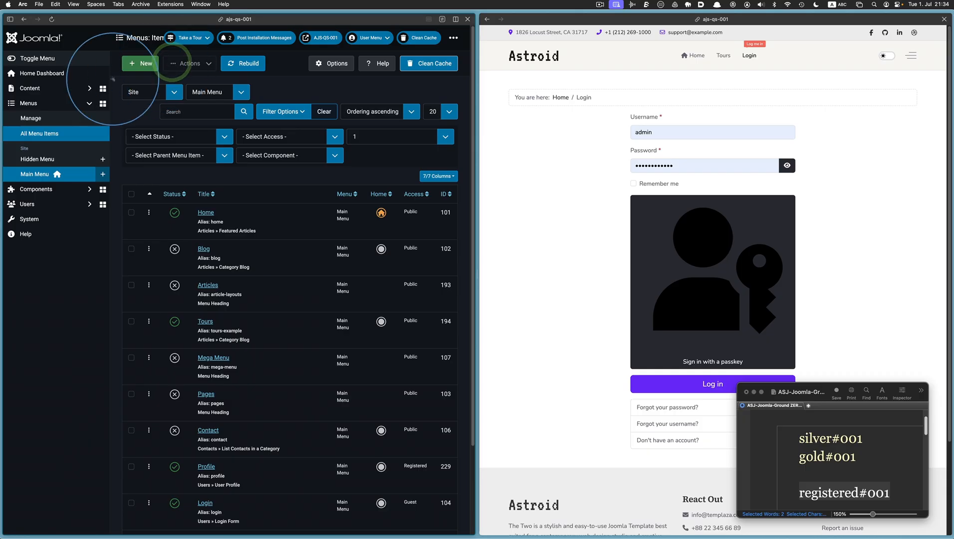
# Review which groups each viewing access level includes and how the Silver and Gold Members user groups are nested.
pyautogui.click(45, 201)
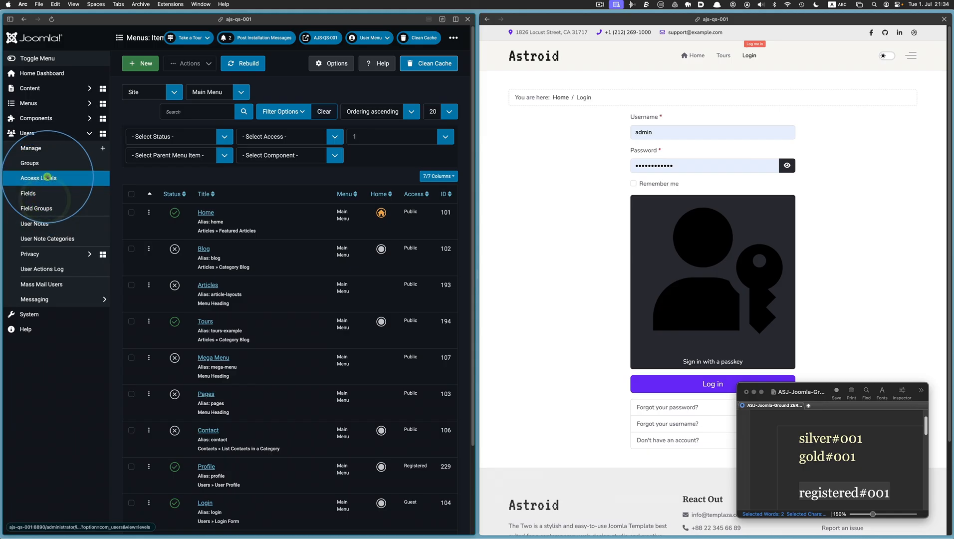
pyautogui.click(47, 177)
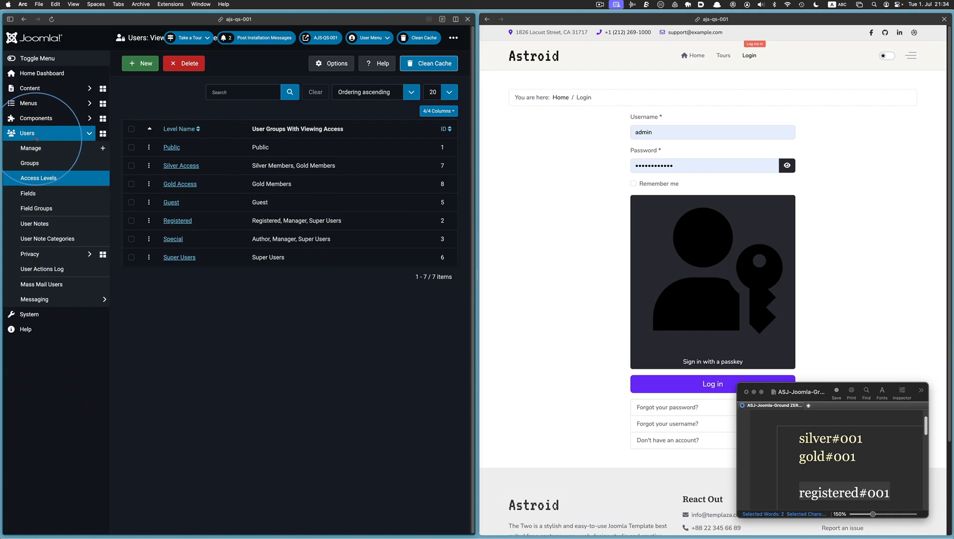
pyautogui.click(44, 163)
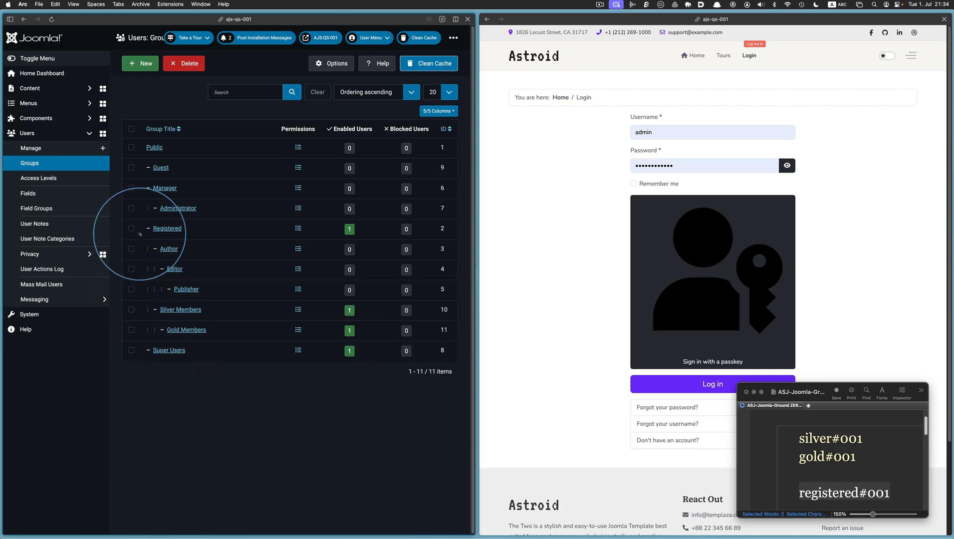
# Check the assigned user groups of the registered member's account and of the silver member's account.
pyautogui.click(31, 148)
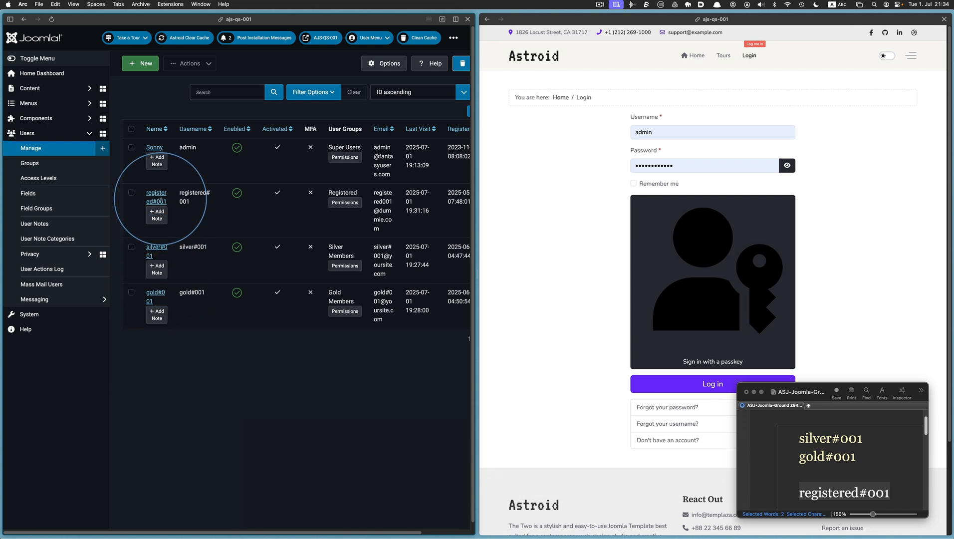
pyautogui.click(156, 193)
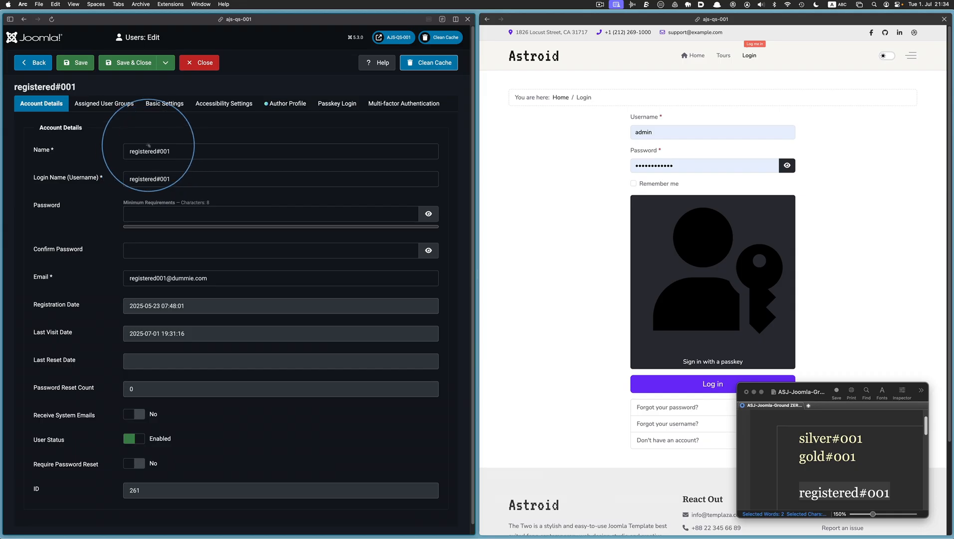
pyautogui.click(100, 105)
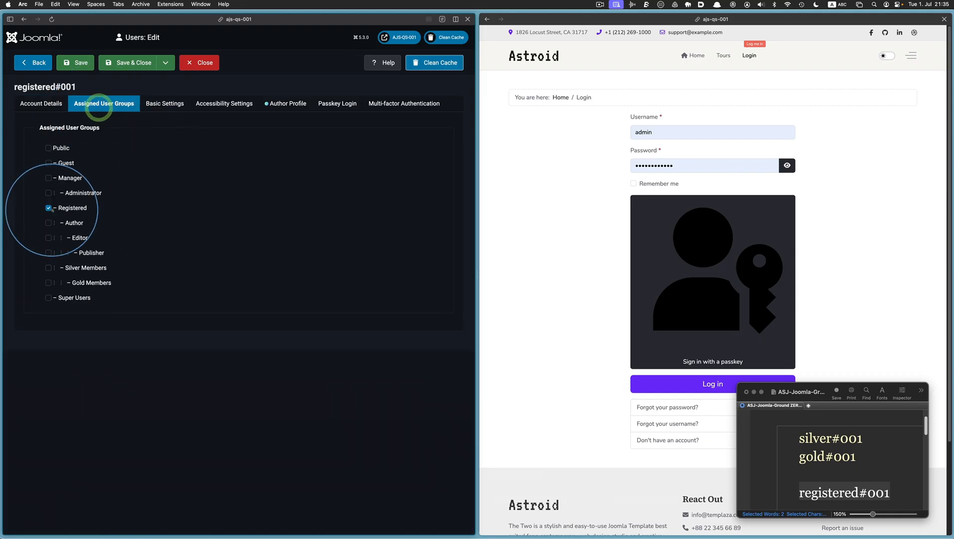
pyautogui.click(197, 62)
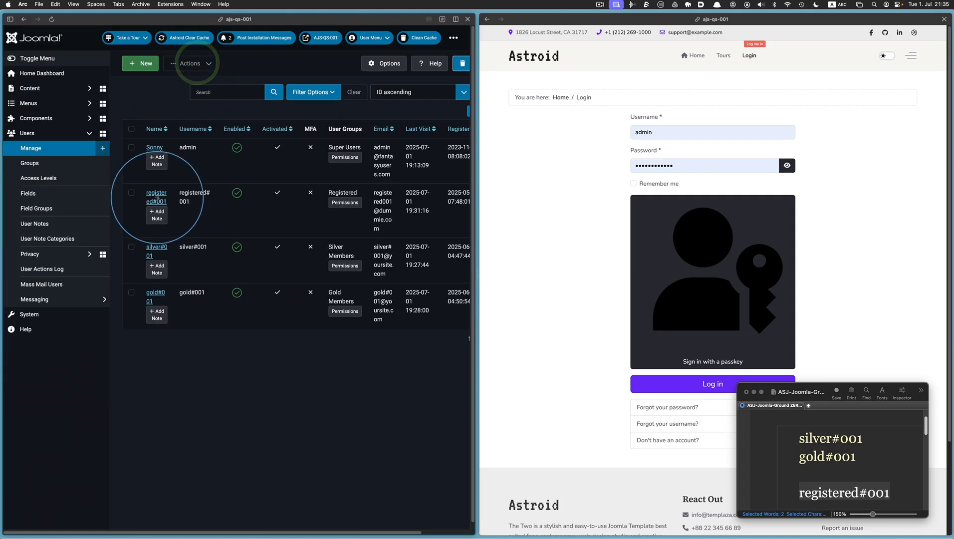
pyautogui.click(157, 247)
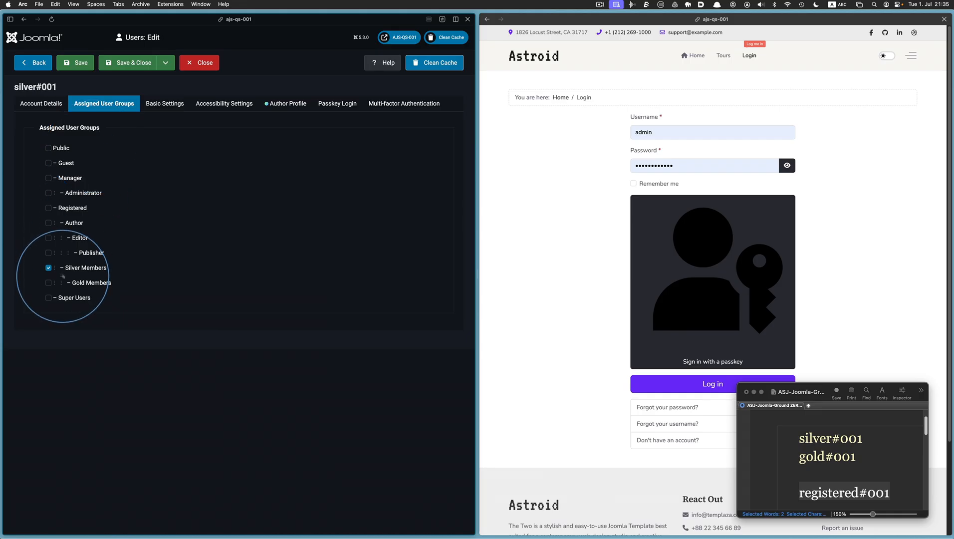
# Check the silver member's account details and the gold member's assigned user groups and account details, closing both without changes.
pyautogui.click(50, 105)
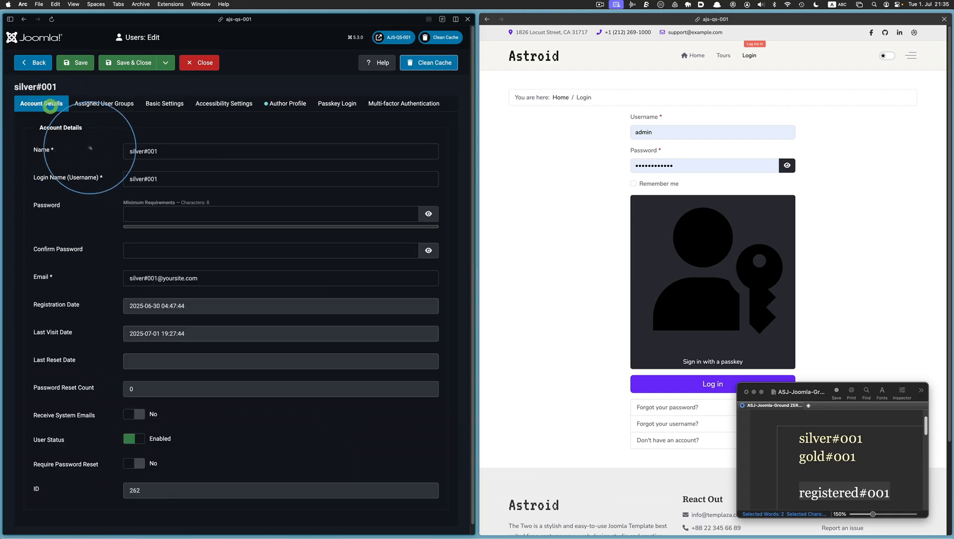
pyautogui.click(199, 61)
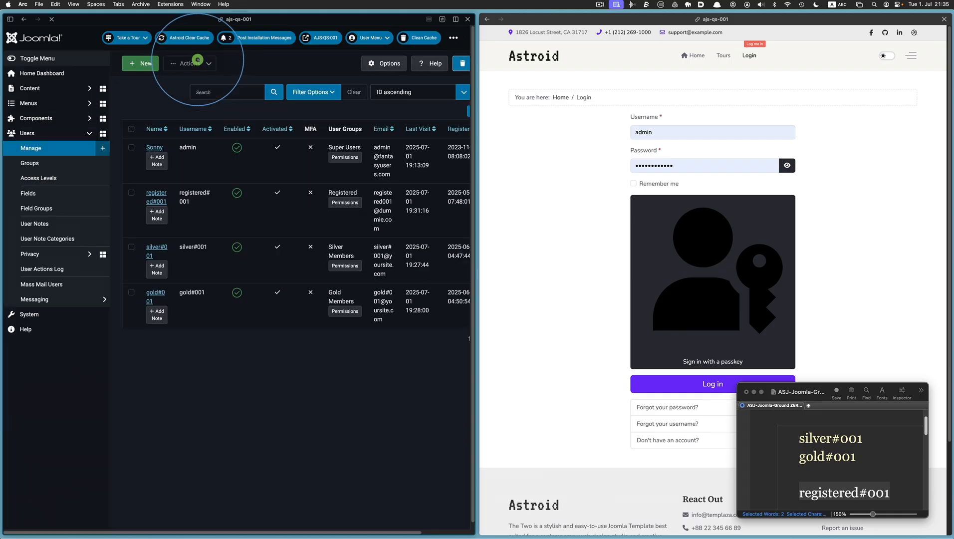
pyautogui.click(151, 293)
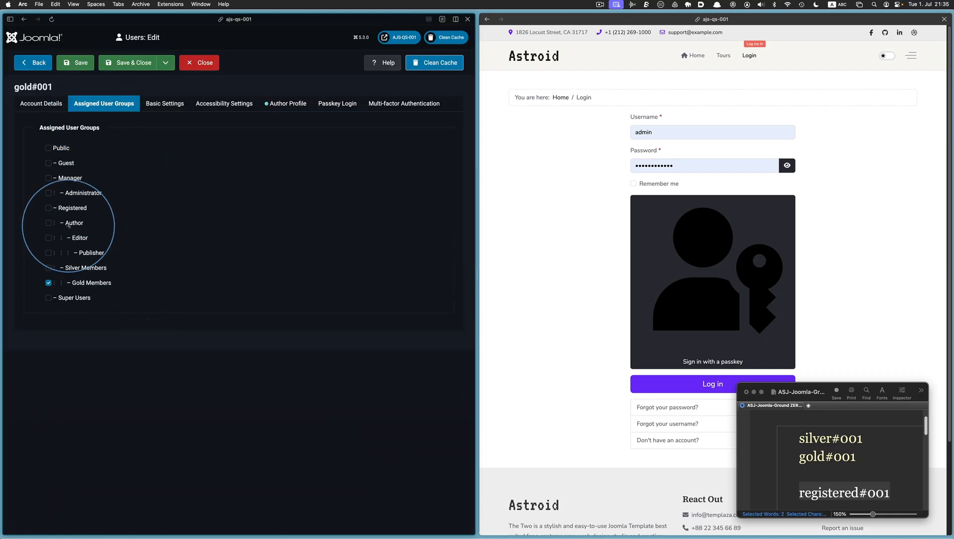
pyautogui.click(40, 105)
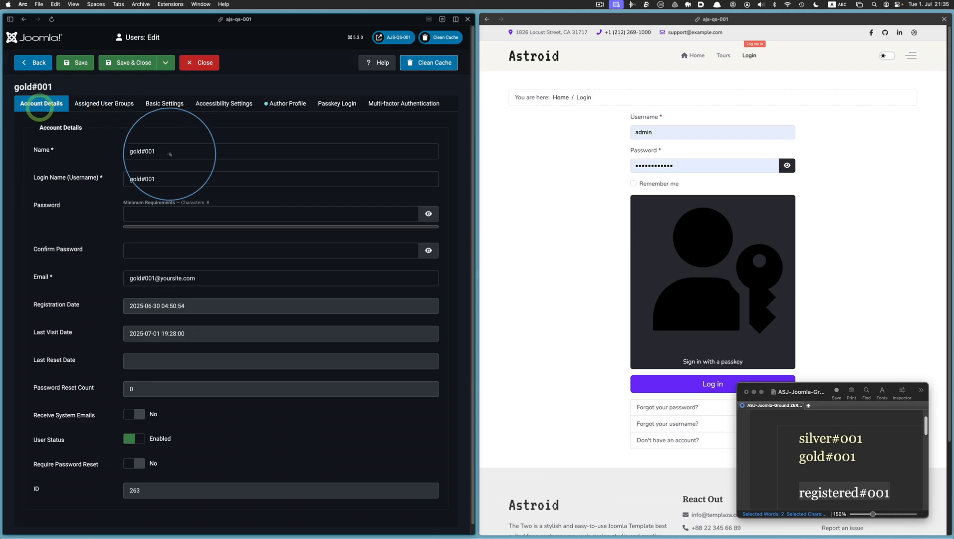
pyautogui.click(210, 63)
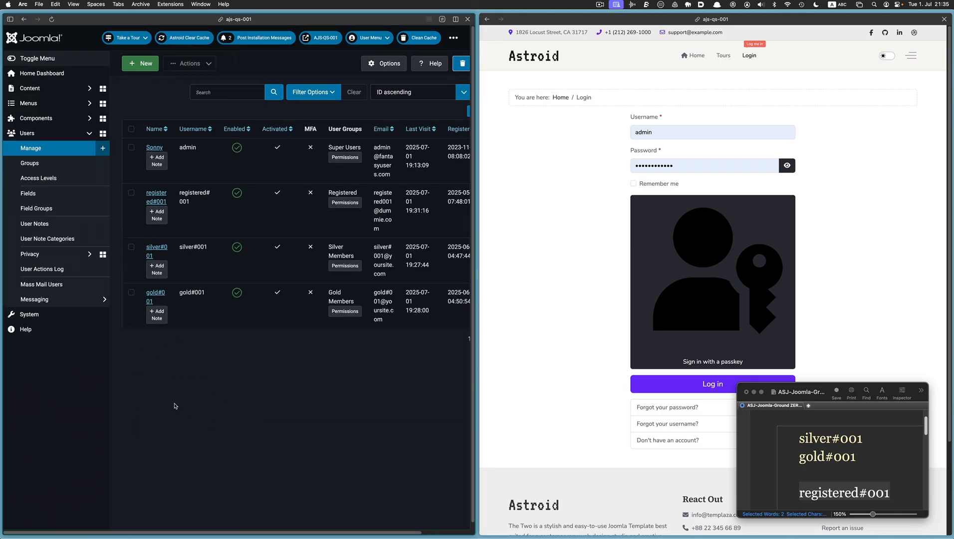
# Open the Main Menu's Access Control Test item for editing and check its linked article, Test ARTICLE 123, closing the article without changes.
pyautogui.click(46, 102)
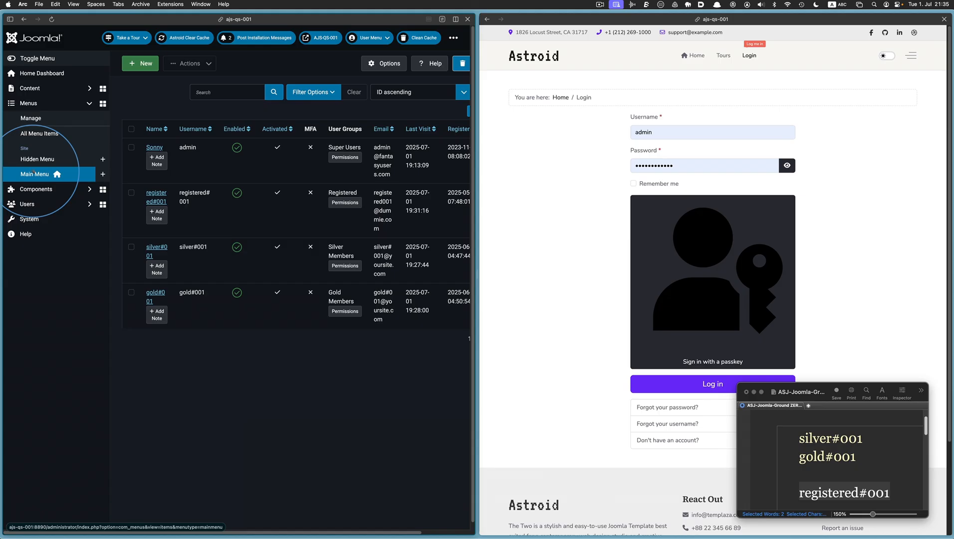
pyautogui.click(34, 173)
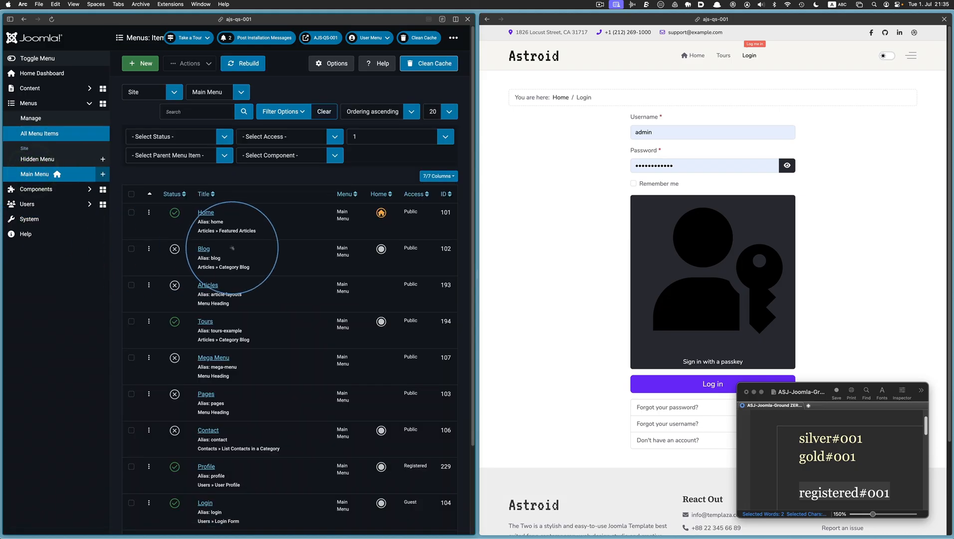
pyautogui.scroll(-5, 233, 247)
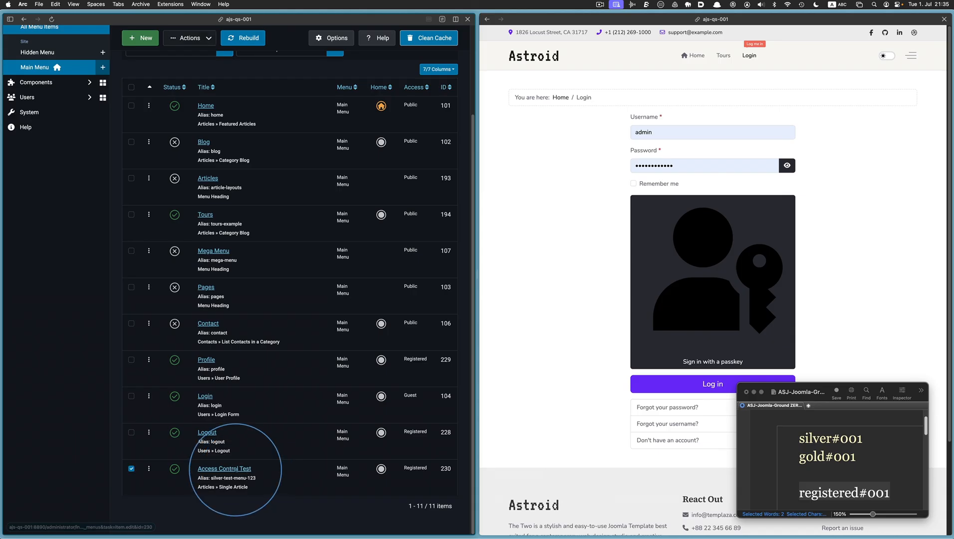
pyautogui.click(236, 472)
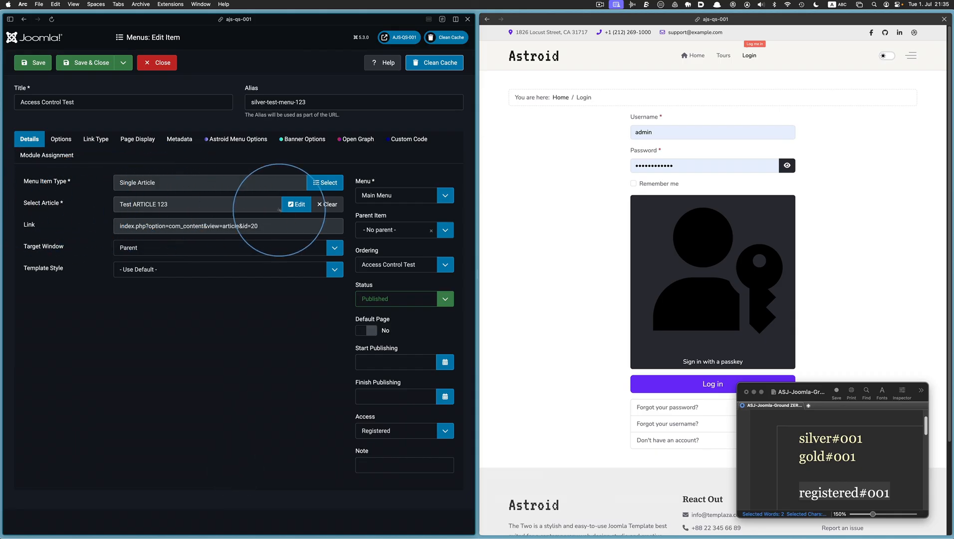
pyautogui.click(294, 205)
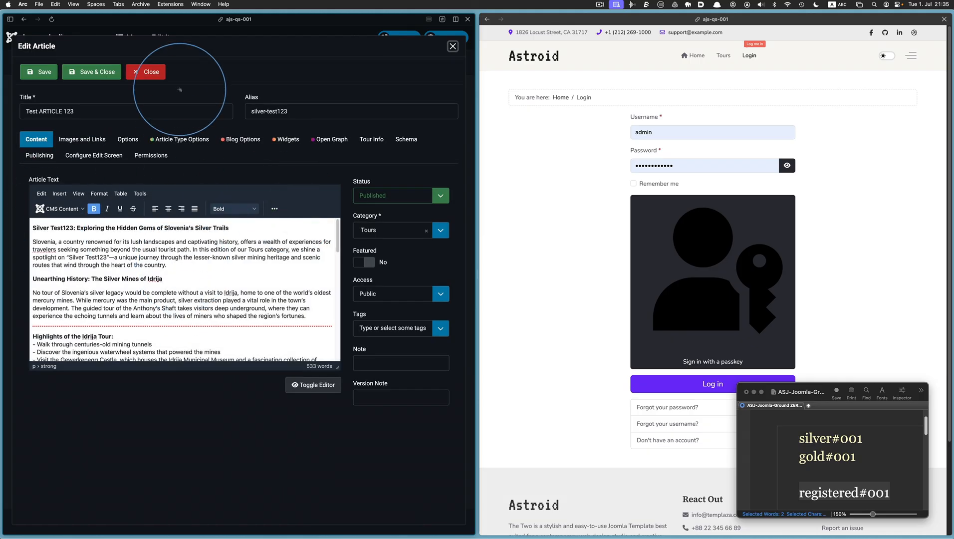
pyautogui.click(141, 75)
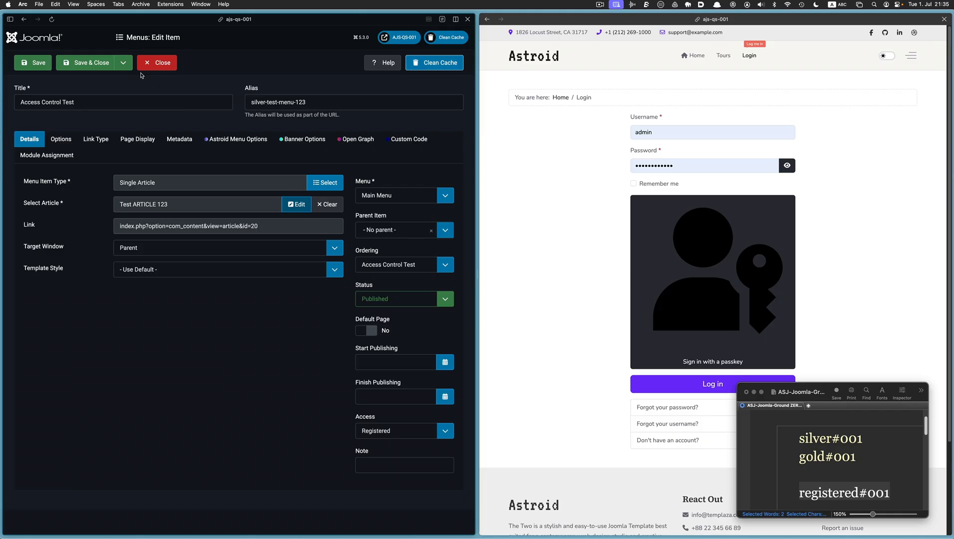
# Set the Access Control Test menu item's access to Silver Access and save it, keeping the item open.
pyautogui.click(100, 102)
pyautogui.moveTo(101, 102); pyautogui.dragTo(17, 102)
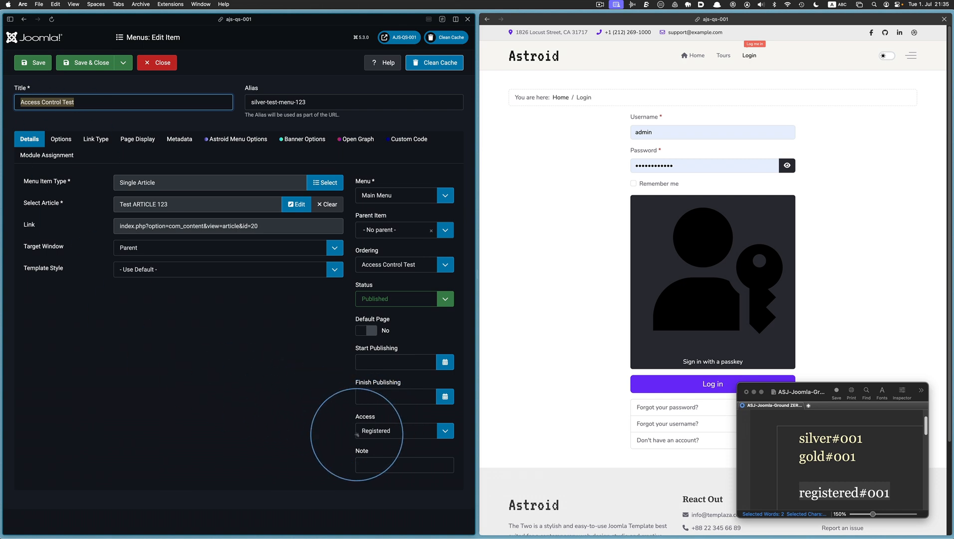
pyautogui.click(447, 430)
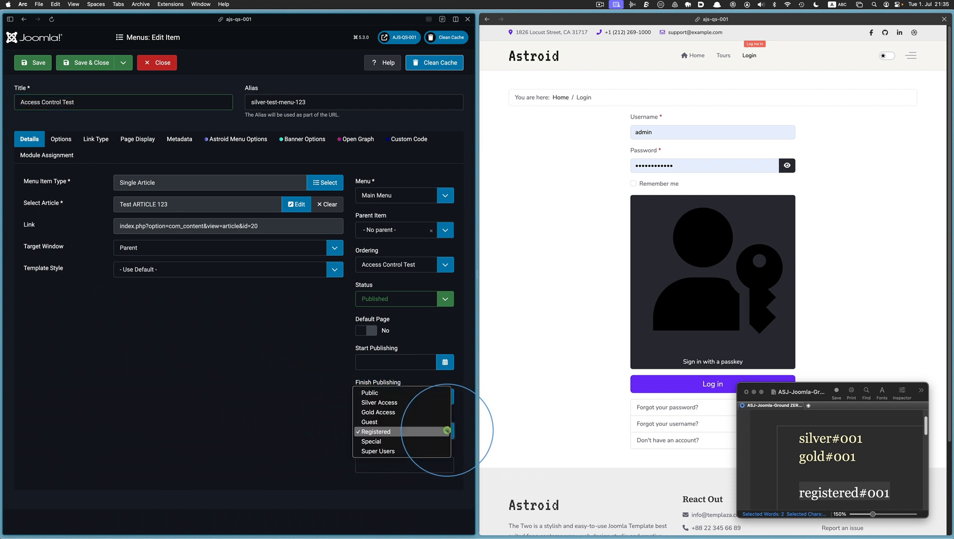
pyautogui.click(411, 402)
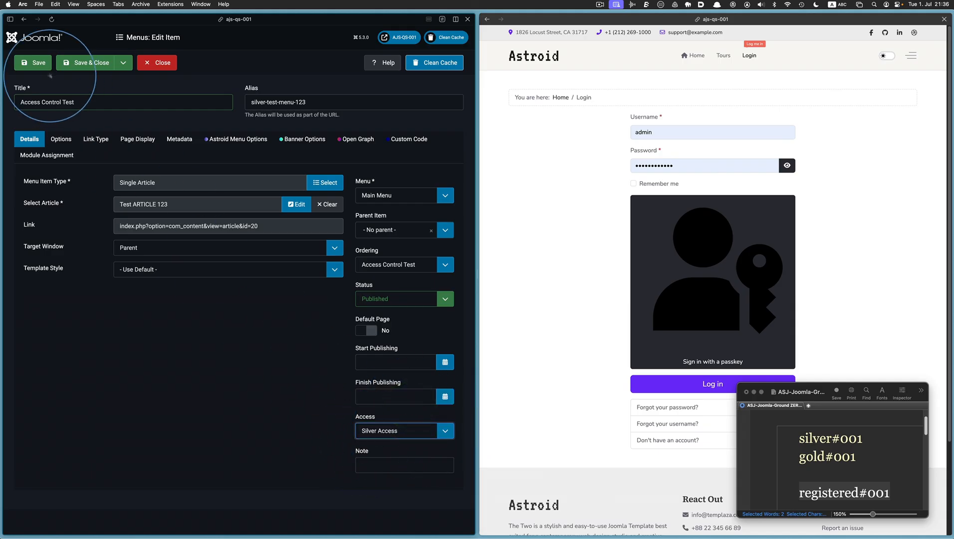
pyautogui.click(37, 64)
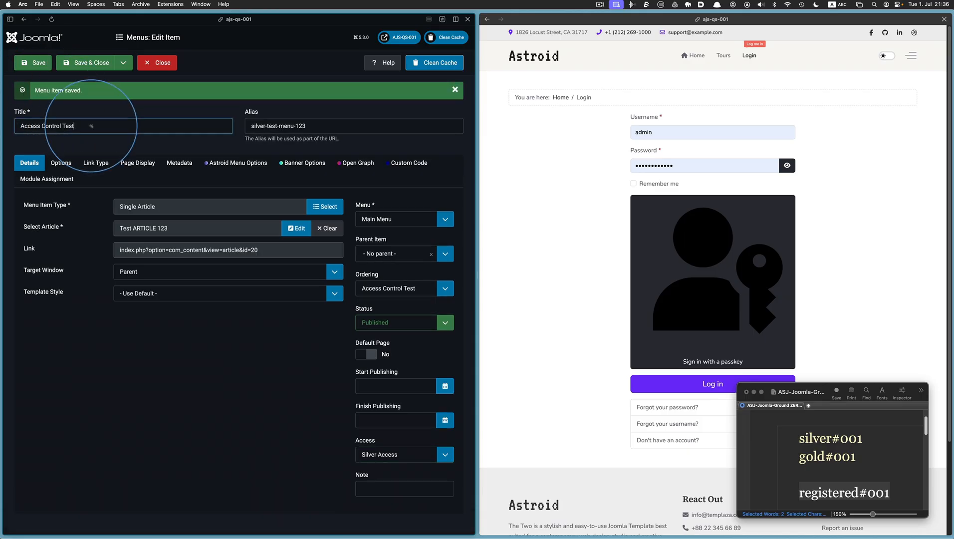
pyautogui.moveTo(90, 126); pyautogui.dragTo(18, 126)
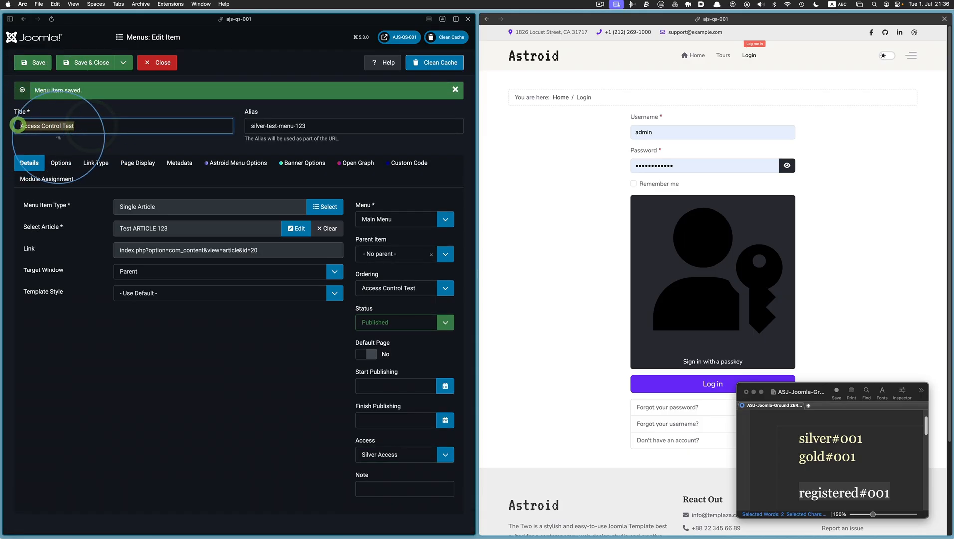
# Reload the front-end login page, log in with the silver member's username and password from the notes, and check for the Access Control Test menu item.
pyautogui.click(533, 177)
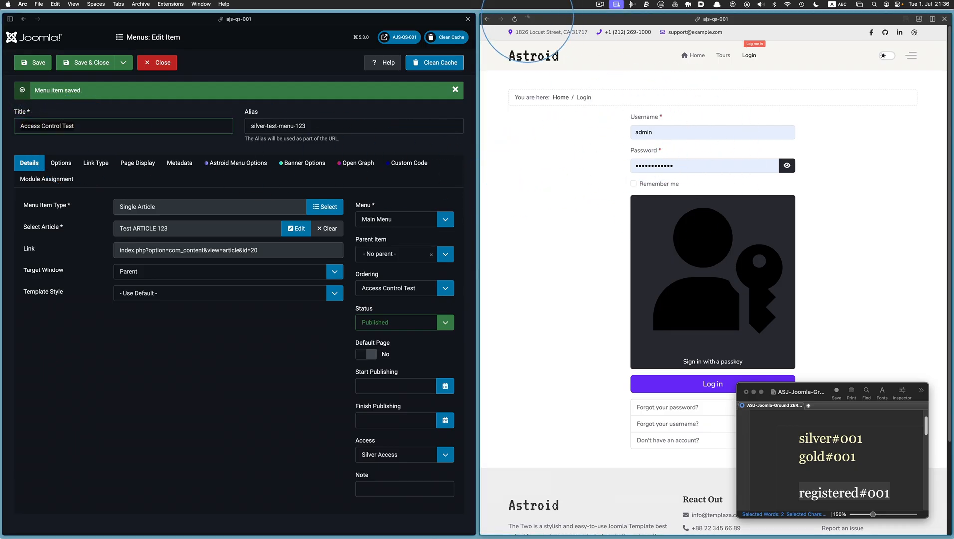
pyautogui.click(514, 19)
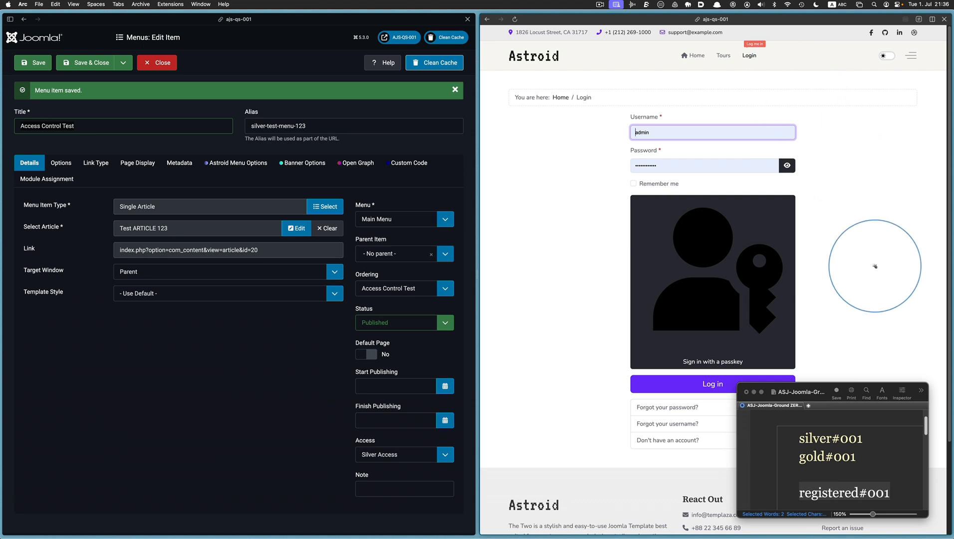
pyautogui.click(897, 438)
pyautogui.moveTo(897, 438); pyautogui.dragTo(799, 441)
pyautogui.press('super+c')
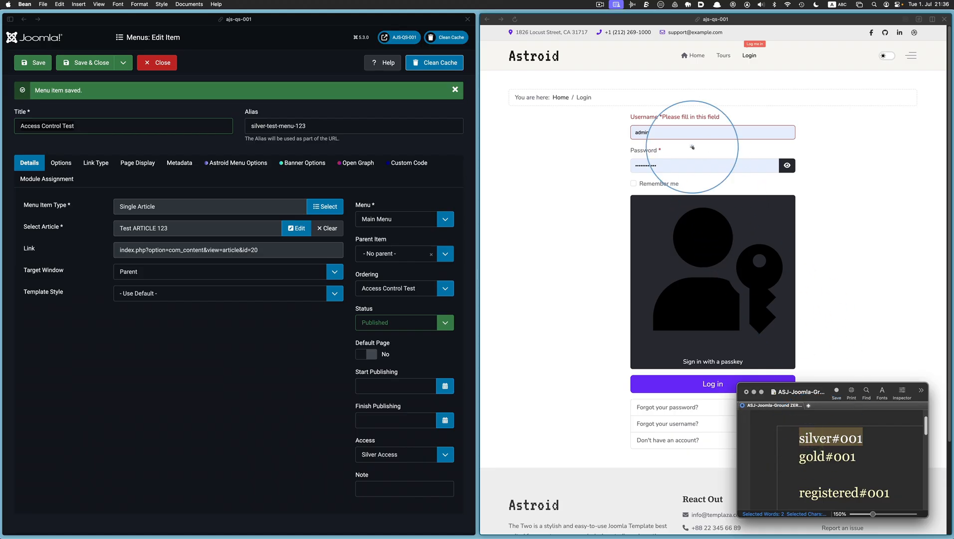
pyautogui.click(675, 133)
pyautogui.press('super+v')
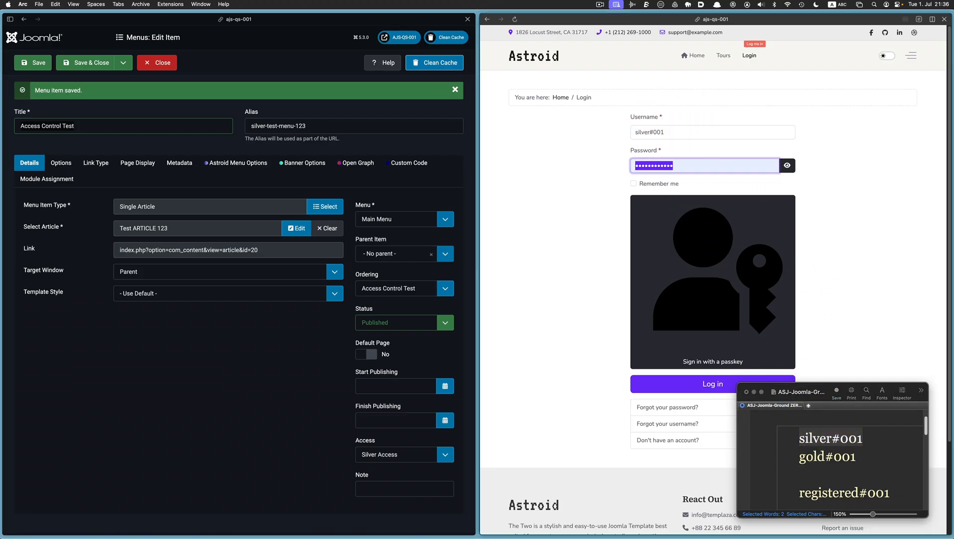
pyautogui.click(787, 165)
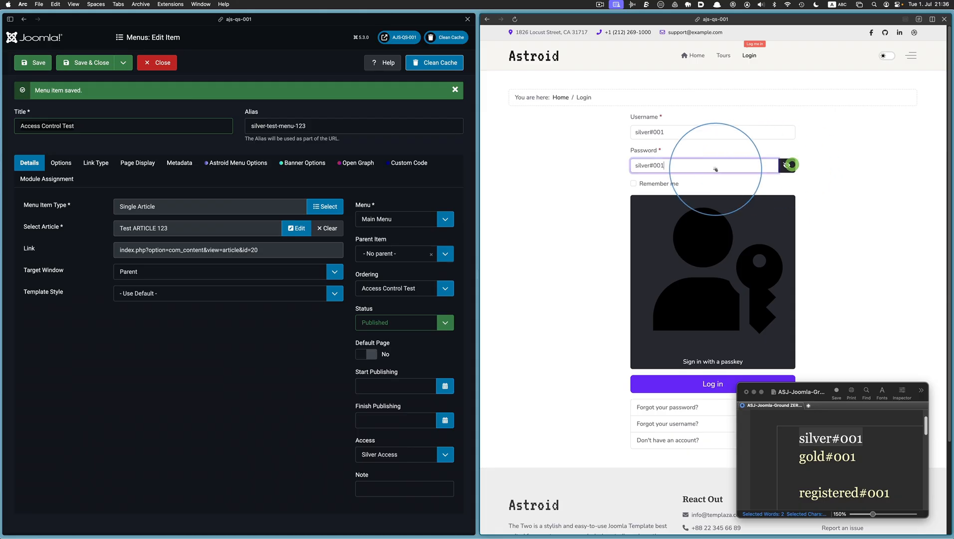
pyautogui.click(682, 382)
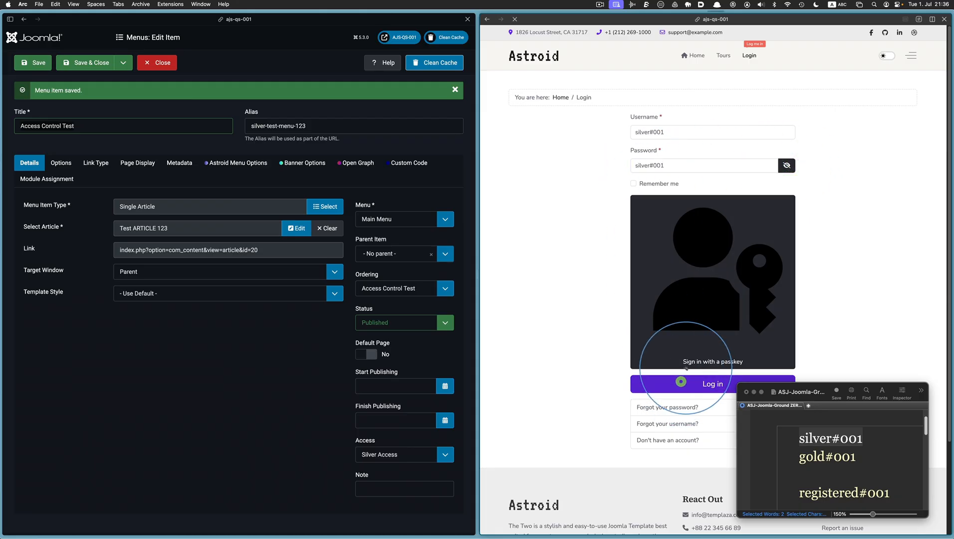
pyautogui.click(786, 56)
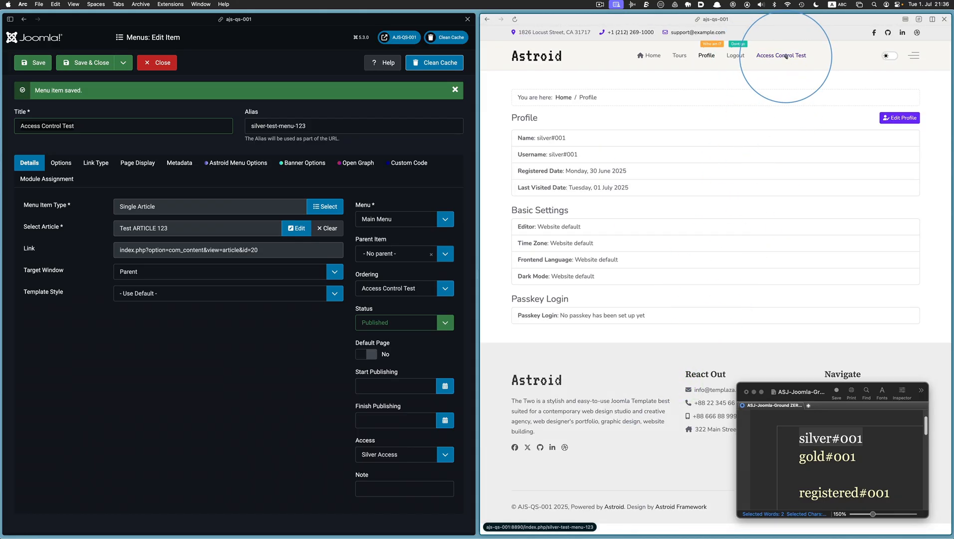
# Log out the silver member and log in to the front end with the gold member's username and password copied from the notes.
pyautogui.click(733, 57)
pyautogui.click(876, 452)
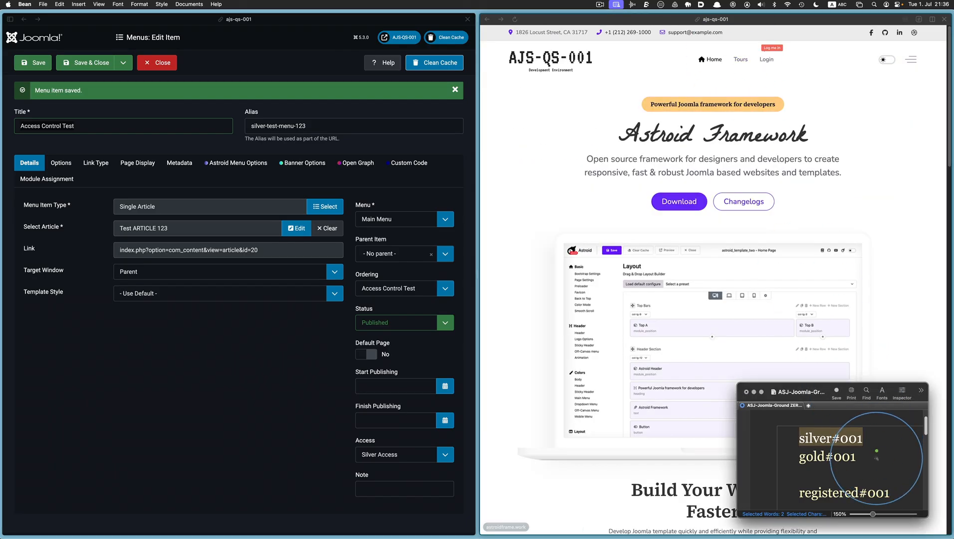
pyautogui.keyDown('shift'); pyautogui.click(799, 456); pyautogui.keyUp('shift')
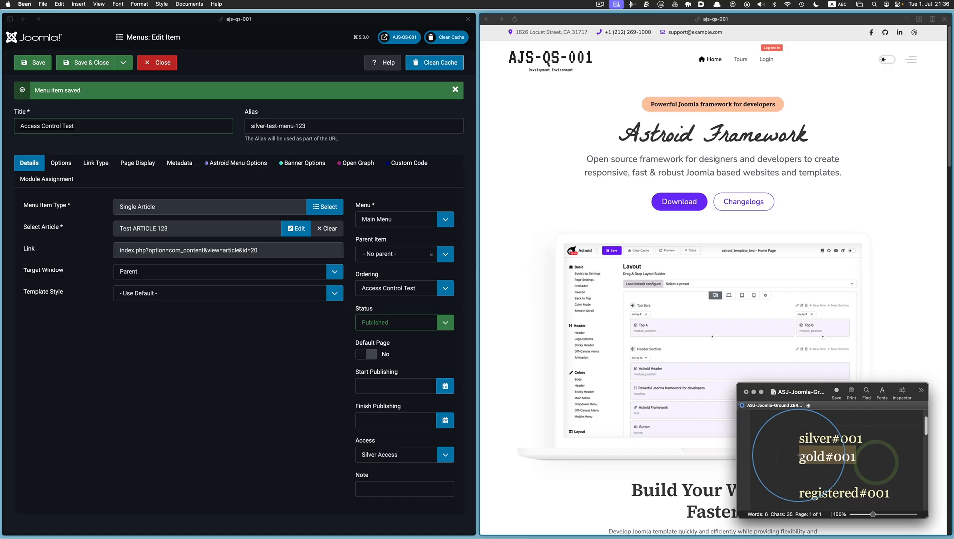
pyautogui.click(786, 56)
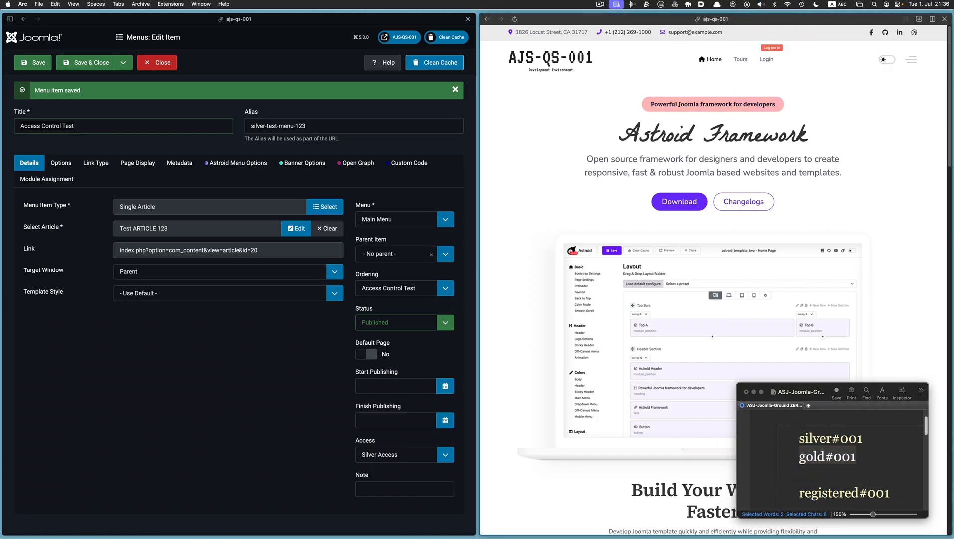
pyautogui.click(766, 60)
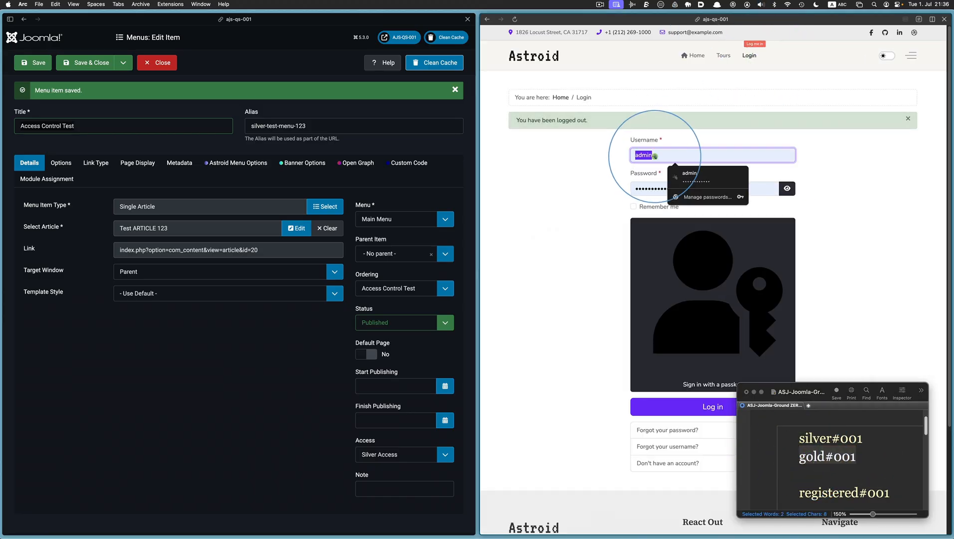
pyautogui.click(655, 155)
pyautogui.press('Tab')
pyautogui.hotkey('ctrl', 'v')
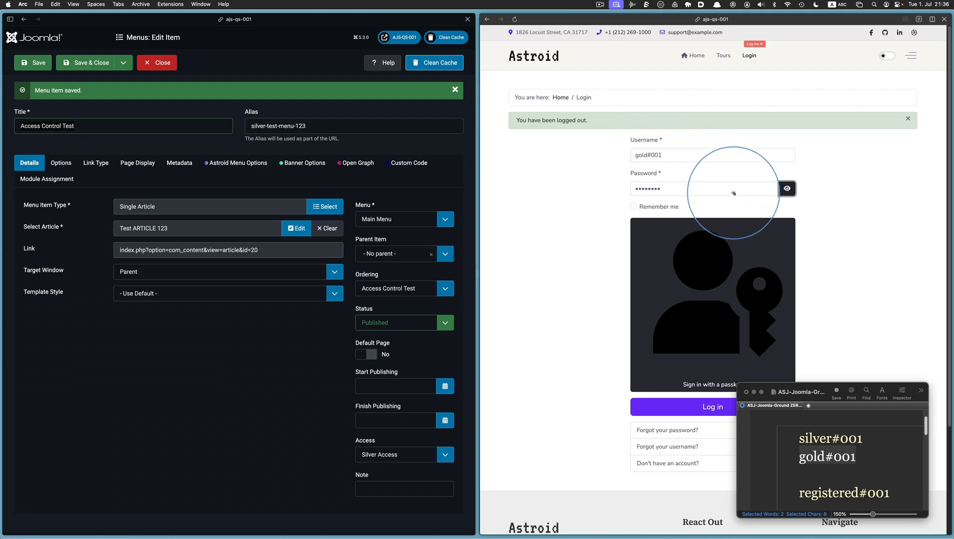
pyautogui.click(786, 189)
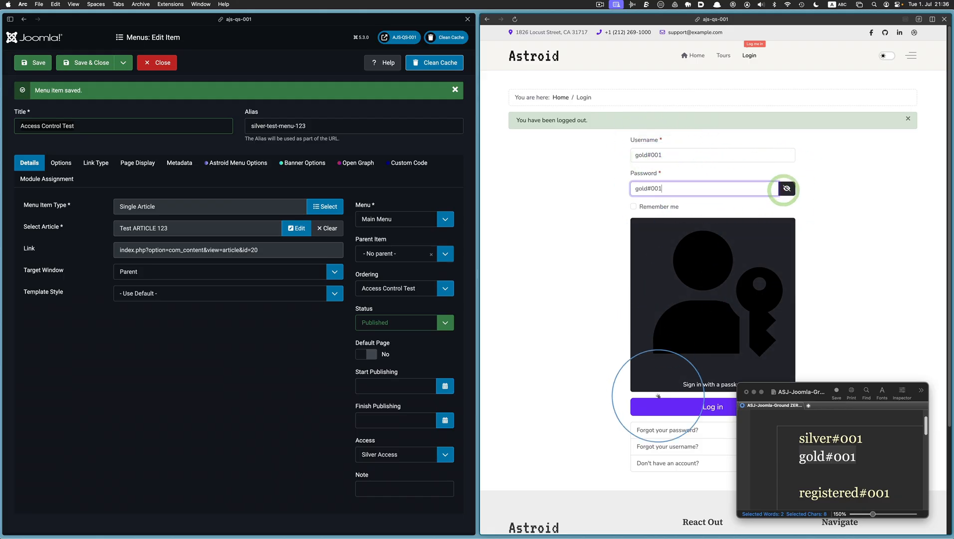
pyautogui.click(661, 402)
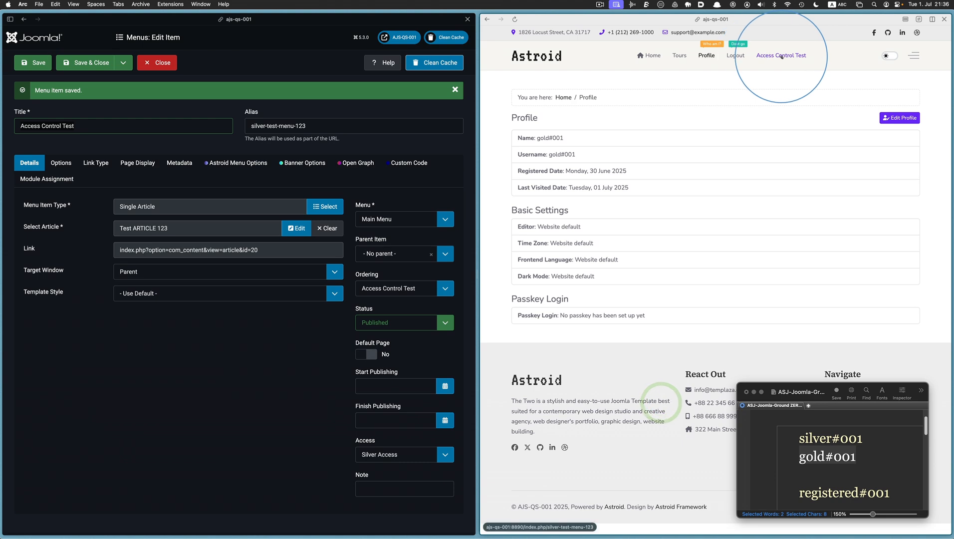
# Log out the gold member and copy the registered member's login from the notes.
pyautogui.click(740, 57)
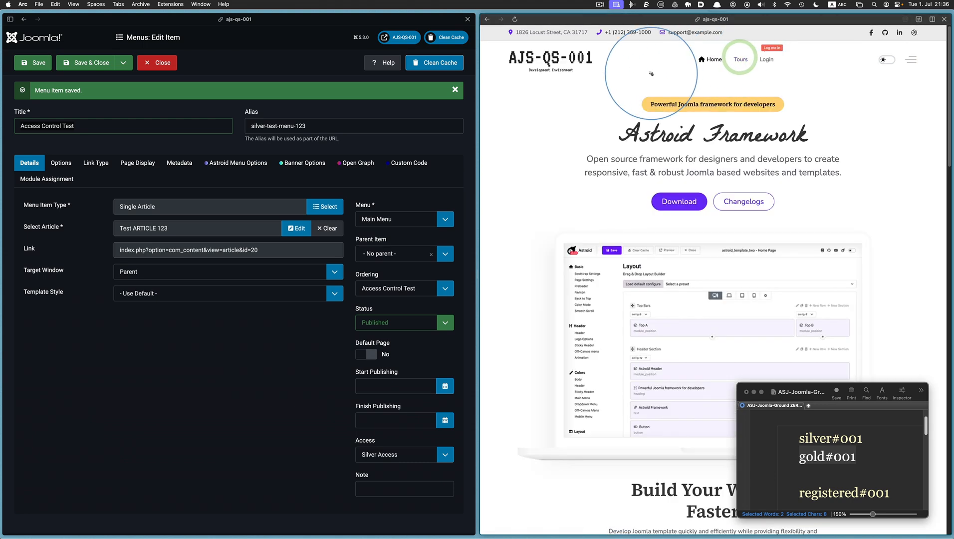
pyautogui.click(783, 474)
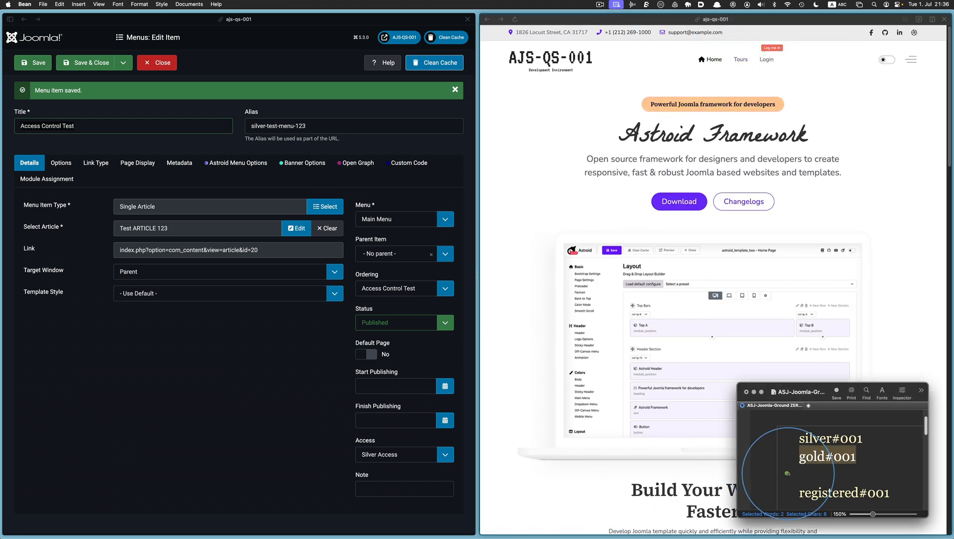
pyautogui.click(873, 491)
pyautogui.moveTo(848, 493); pyautogui.dragTo(799, 492)
pyautogui.hotkey('ctrl', 'c')
# Log in to the front end with the registered member's username and password to check for the Access Control Test menu item, and log out.
pyautogui.click(766, 59)
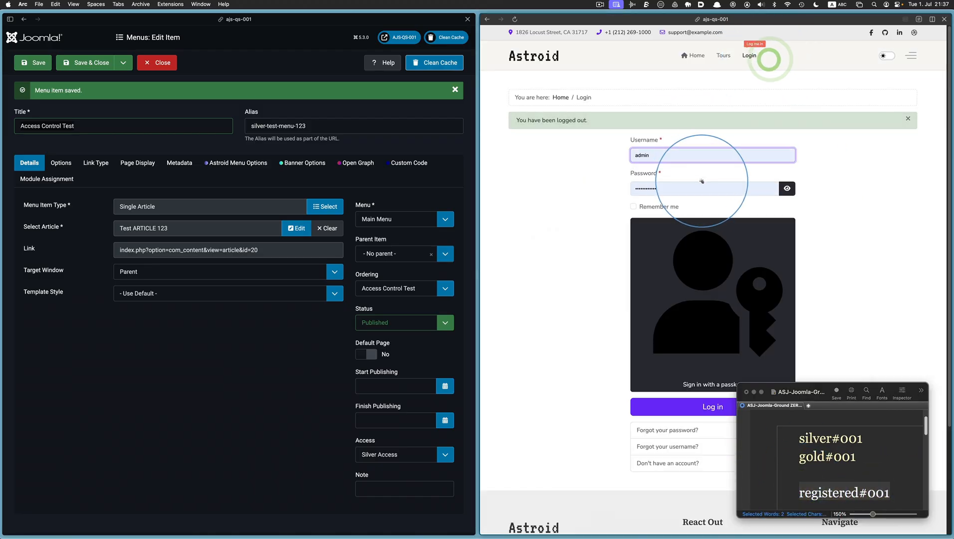
pyautogui.click(684, 155)
pyautogui.hotkey('ctrl', 'a')
pyautogui.hotkey('ctrl', 'v')
pyautogui.press('Tab')
pyautogui.hotkey('ctrl', 'v')
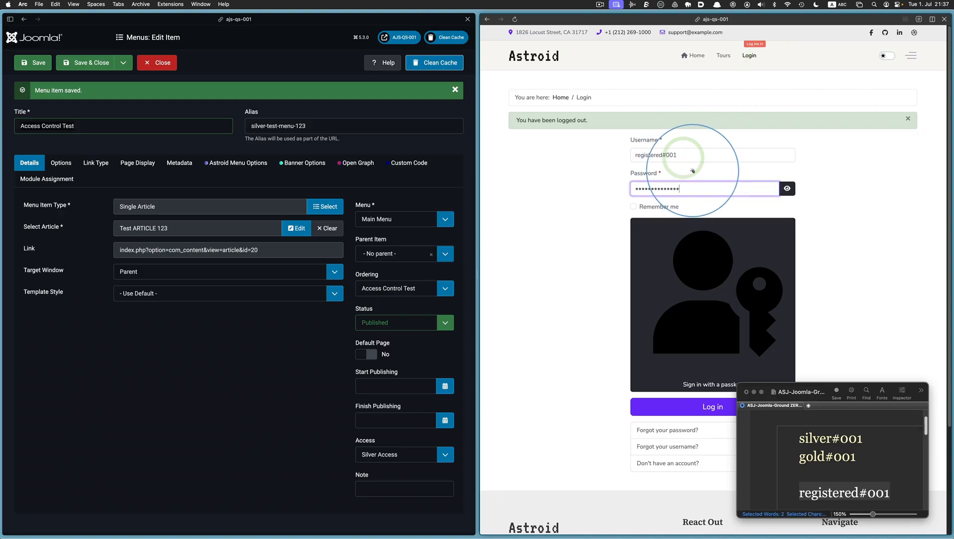
pyautogui.click(787, 188)
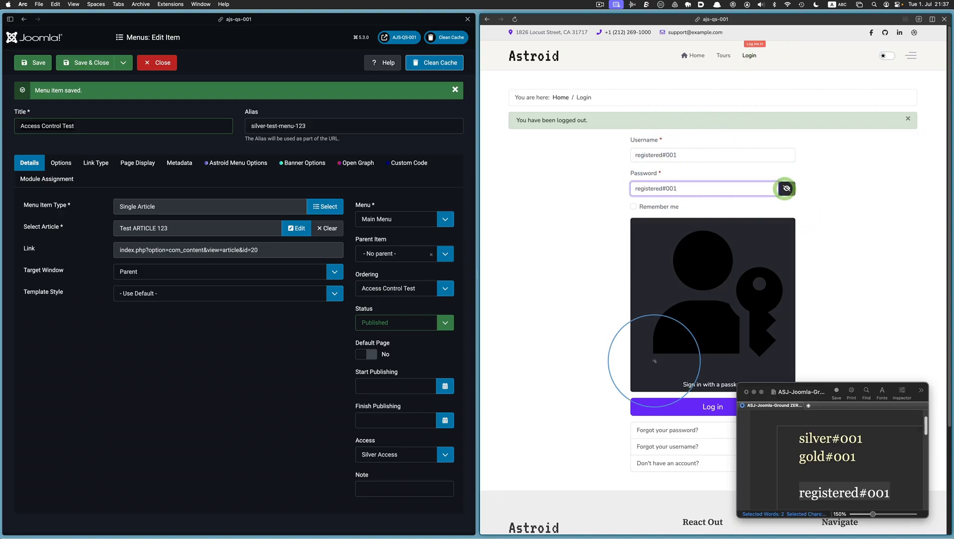
pyautogui.click(674, 413)
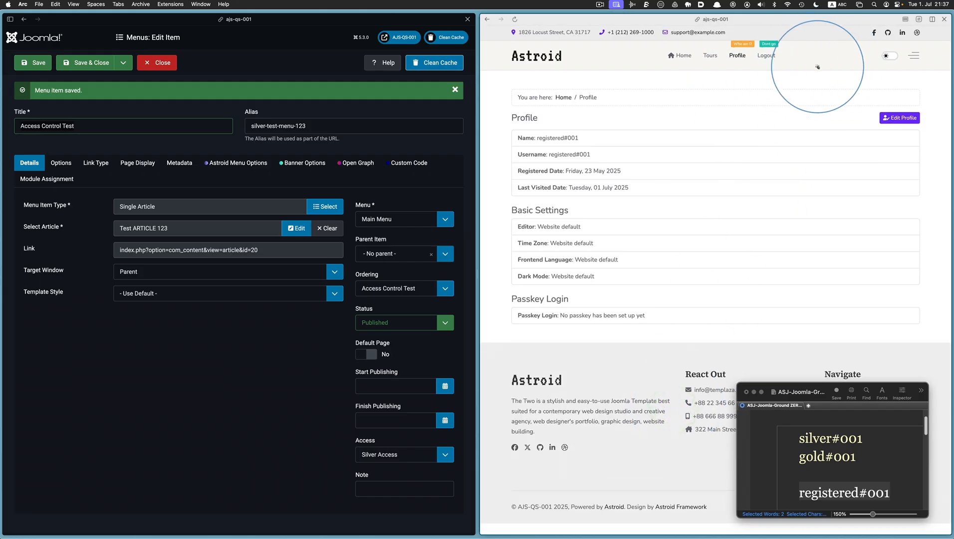
pyautogui.click(766, 56)
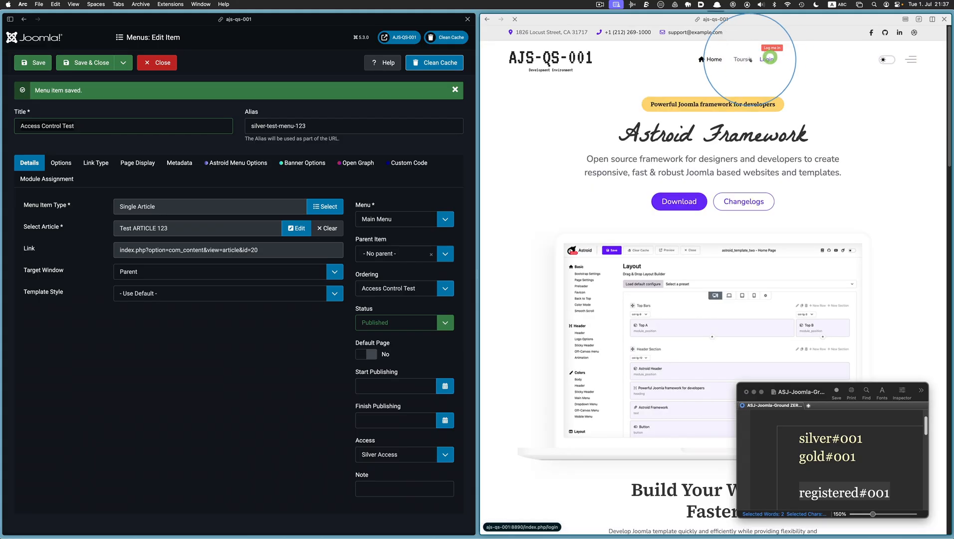
# Set the Access Control Test menu item's access to Gold Access and save it, keeping the item open.
pyautogui.moveTo(77, 126); pyautogui.dragTo(14, 125)
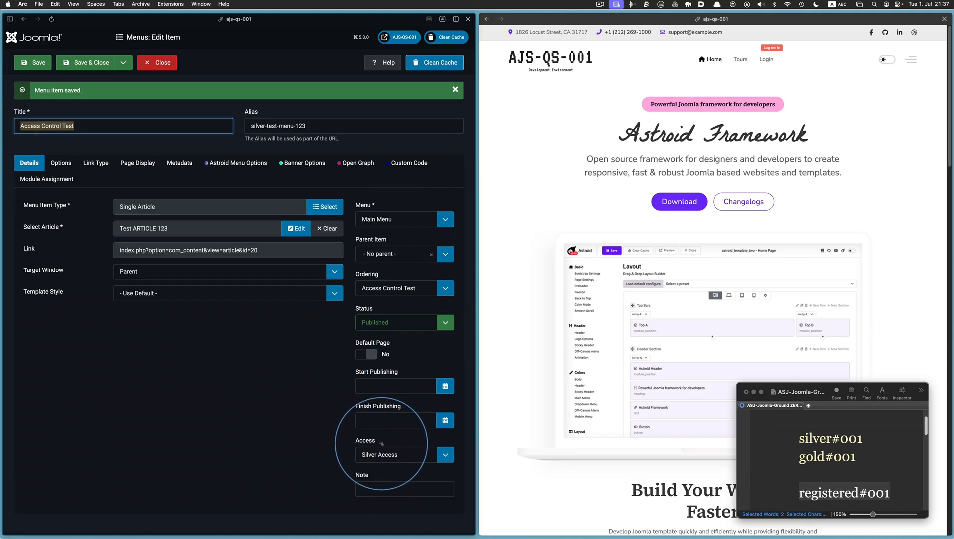
pyautogui.click(401, 452)
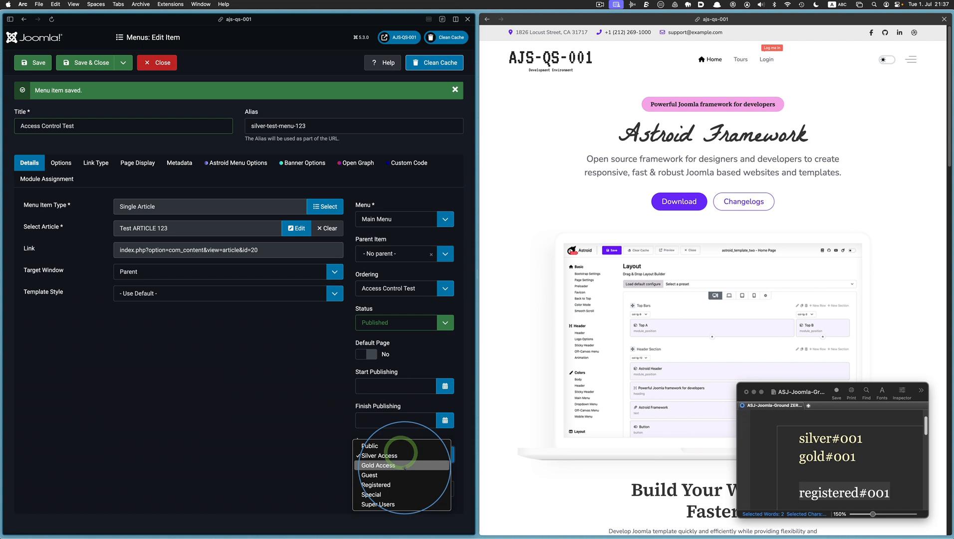
pyautogui.click(405, 468)
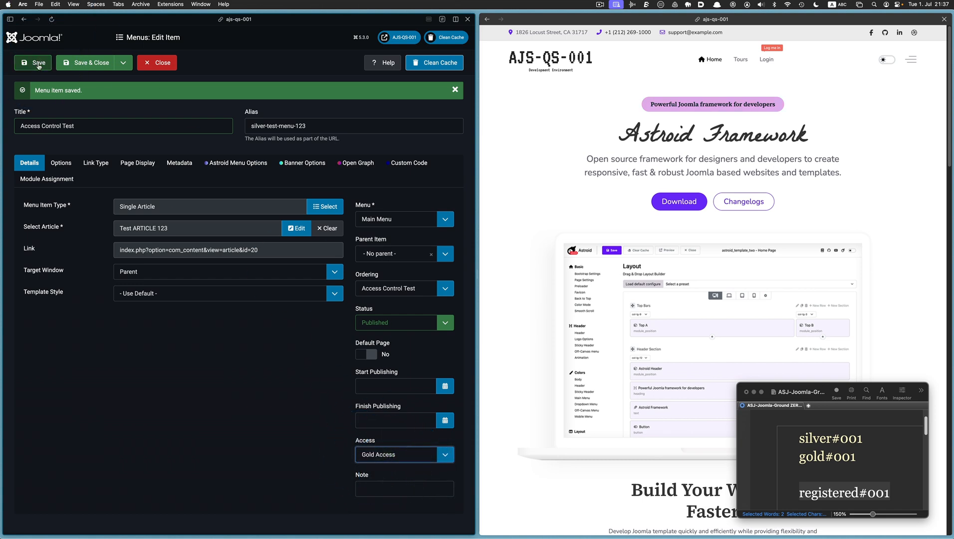
pyautogui.click(555, 180)
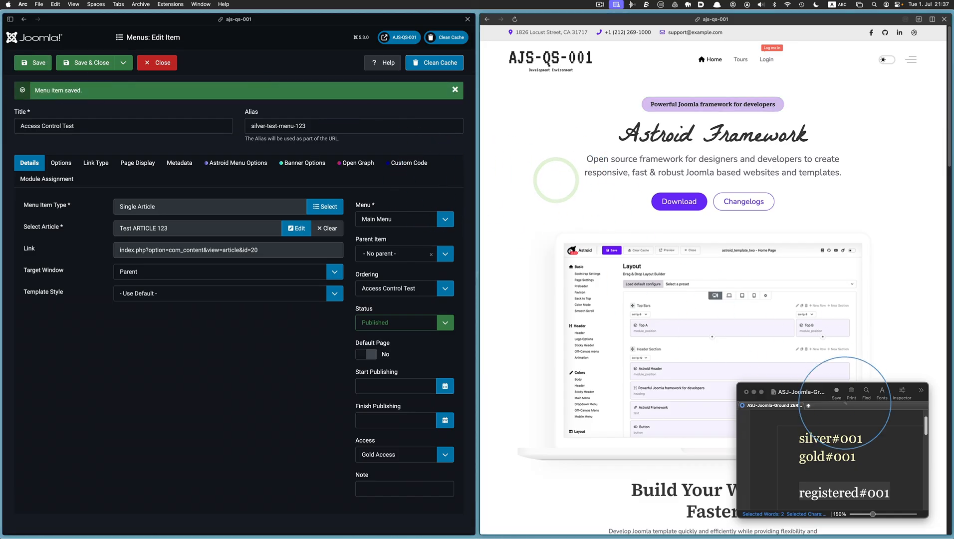
# Log in to the front end with the silver member's username and password from the notes to check for the Access Control Test menu item.
pyautogui.click(879, 449)
pyautogui.moveTo(870, 439); pyautogui.dragTo(791, 437)
pyautogui.press('super+c')
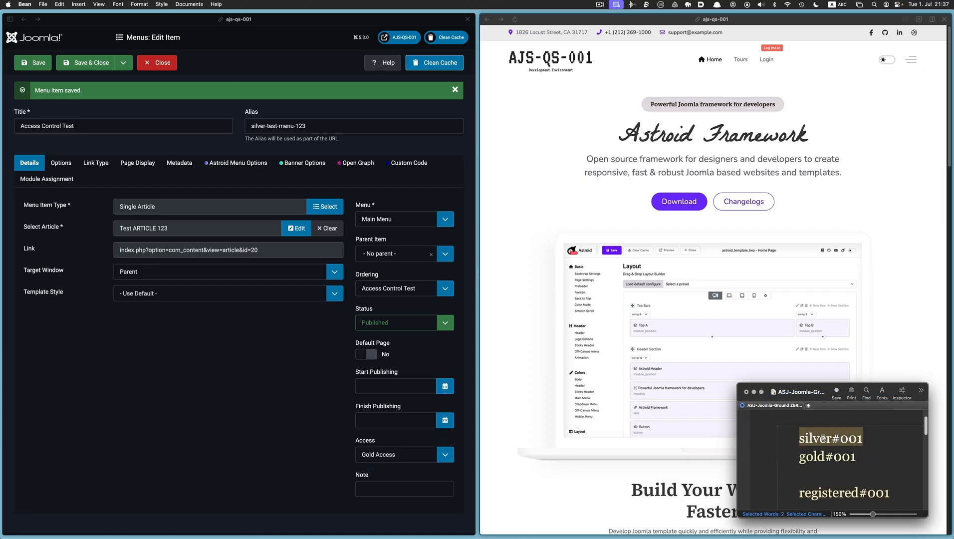
pyautogui.click(842, 88)
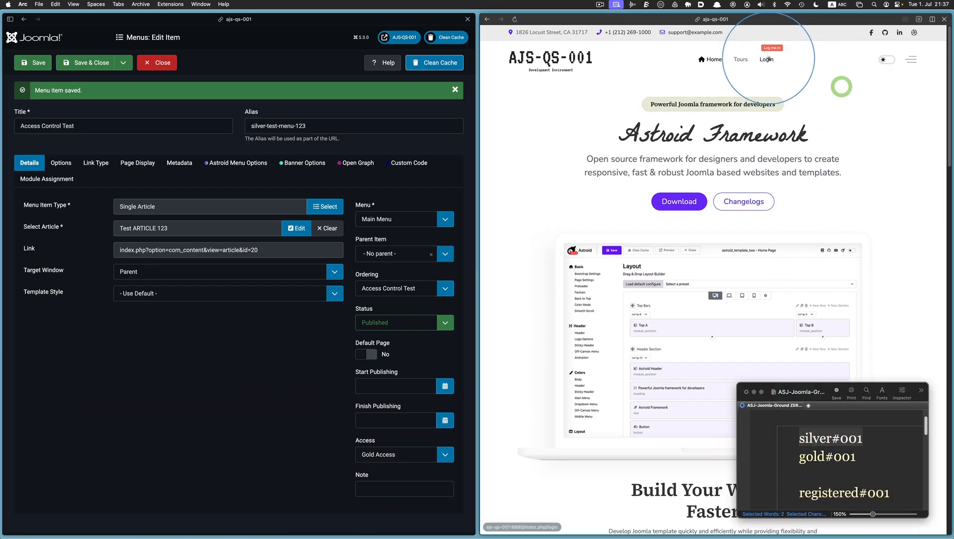
pyautogui.click(768, 58)
pyautogui.click(678, 153)
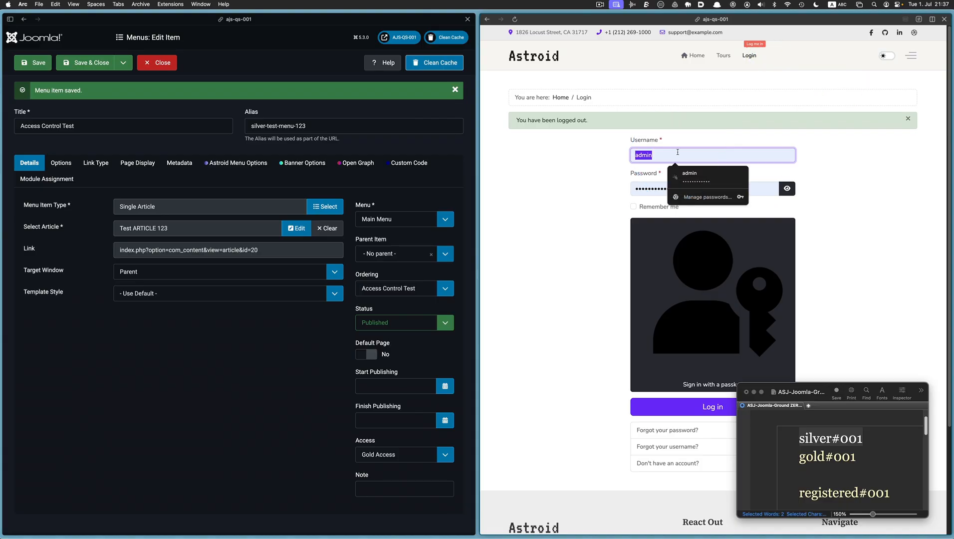
pyautogui.press('super+v')
pyautogui.click(689, 188)
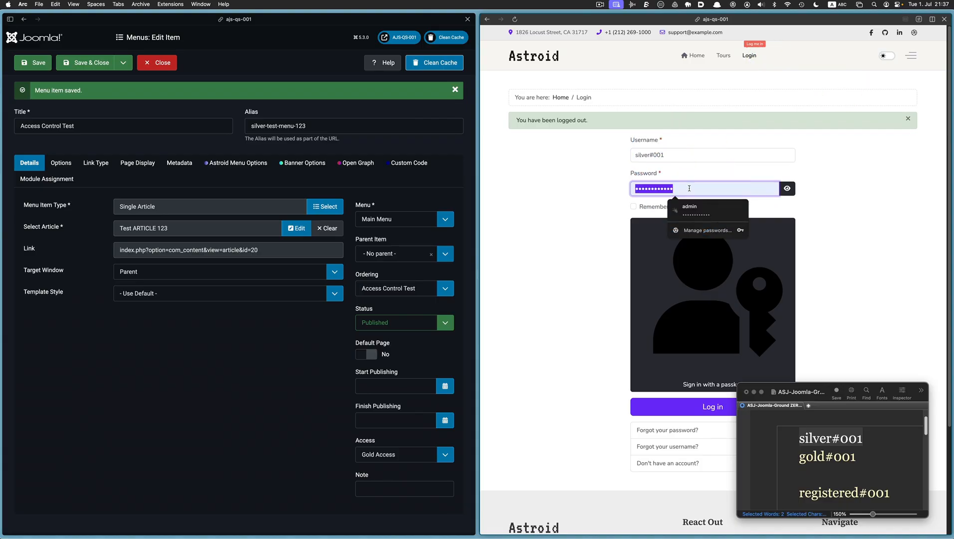
pyautogui.press('super+v')
pyautogui.click(788, 188)
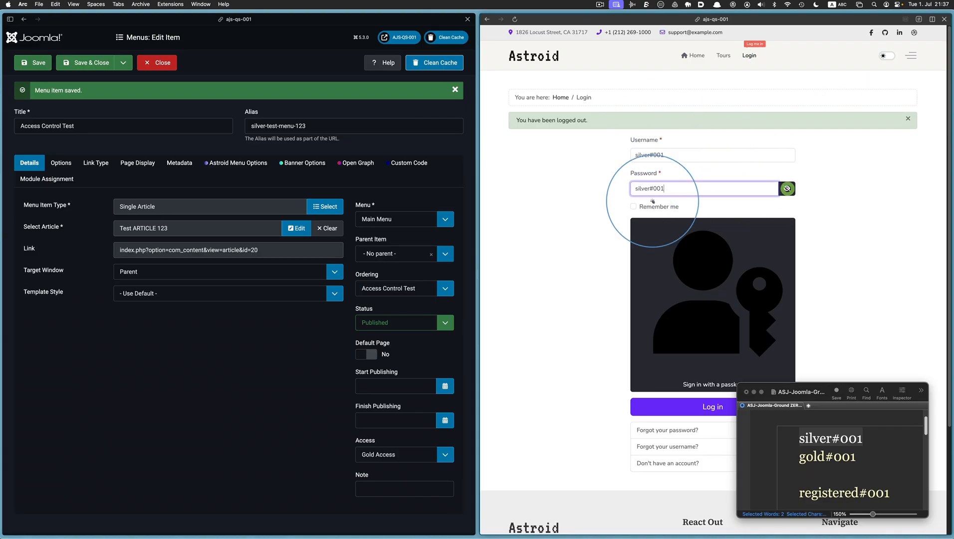
pyautogui.click(666, 405)
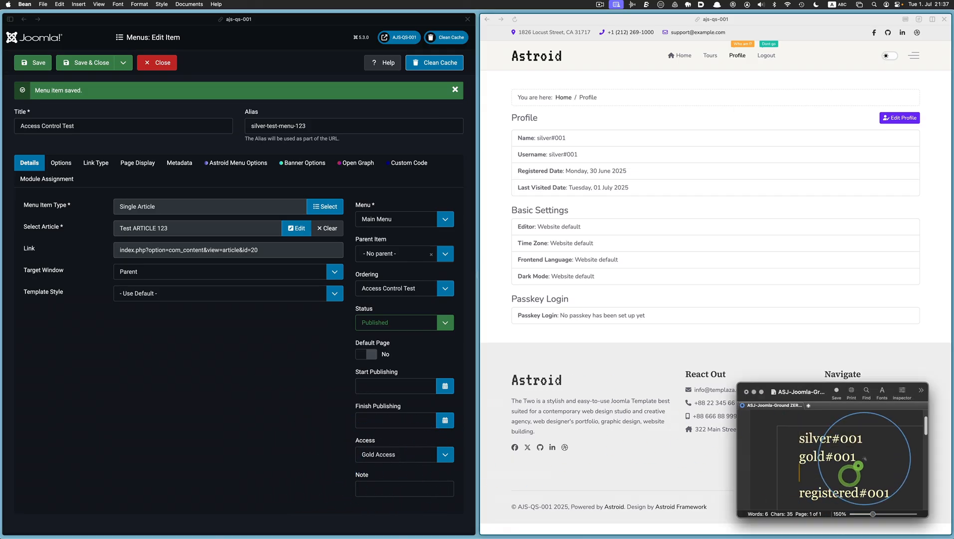
# Copy the gold member's login from the notes and log out the silver member.
pyautogui.moveTo(856, 459); pyautogui.dragTo(789, 457)
pyautogui.press('super+c')
pyautogui.click(807, 63)
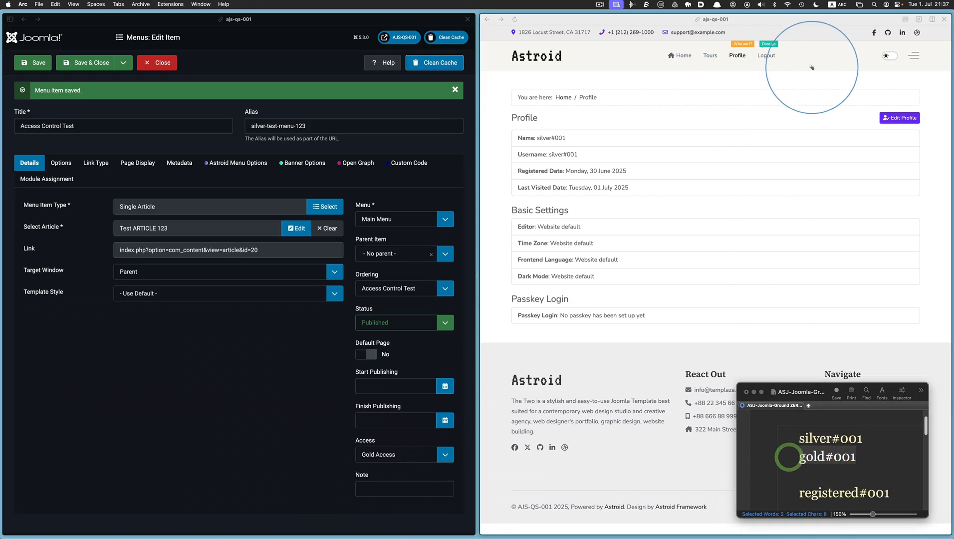
pyautogui.click(770, 56)
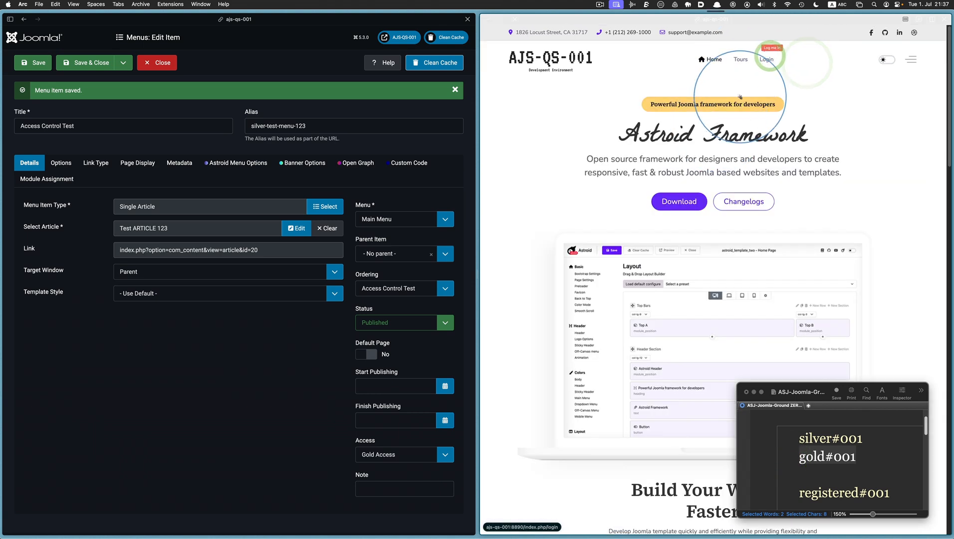
# Log in to the front end with the gold member's copied username and password to check for the Access Control Test menu item.
pyautogui.click(673, 152)
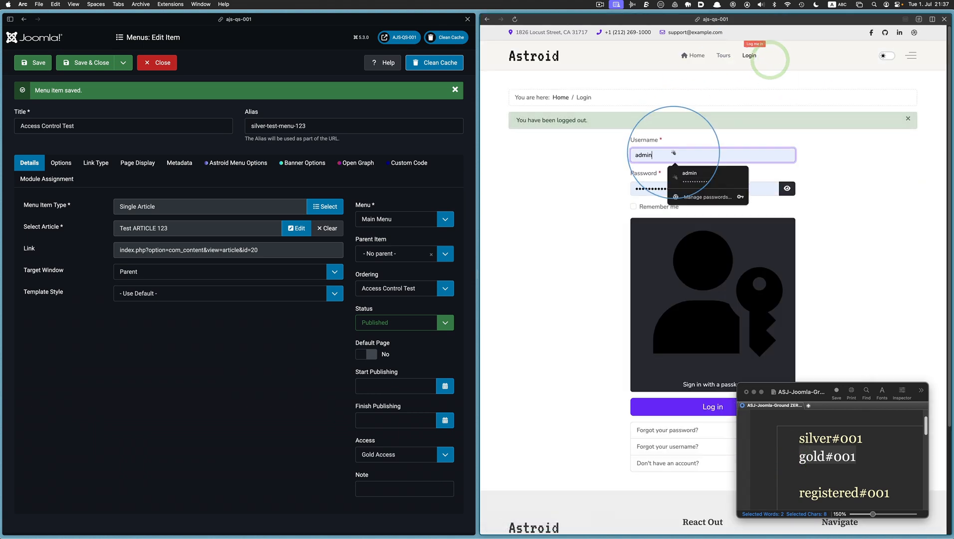
pyautogui.press('super+v')
pyautogui.press('Tab')
pyautogui.press('super+v')
pyautogui.click(787, 189)
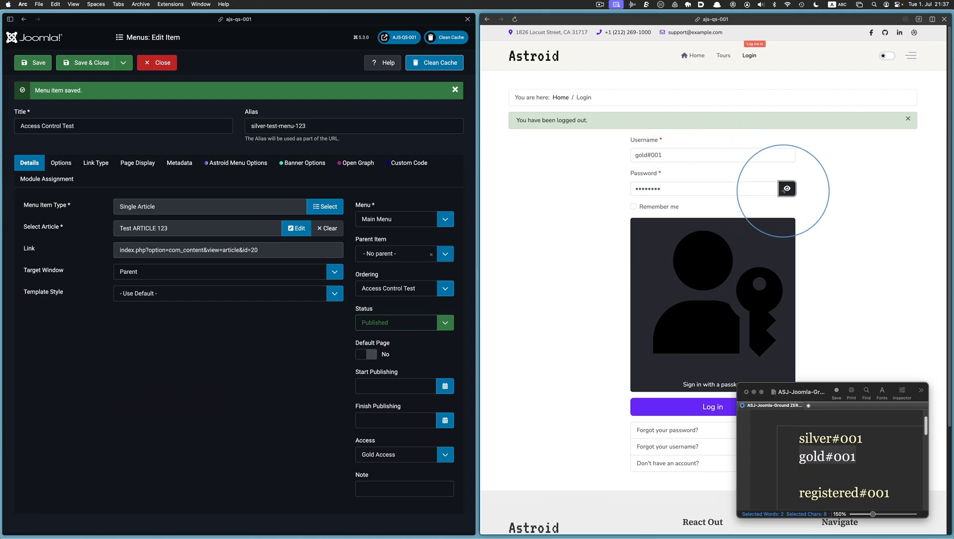
pyautogui.click(655, 404)
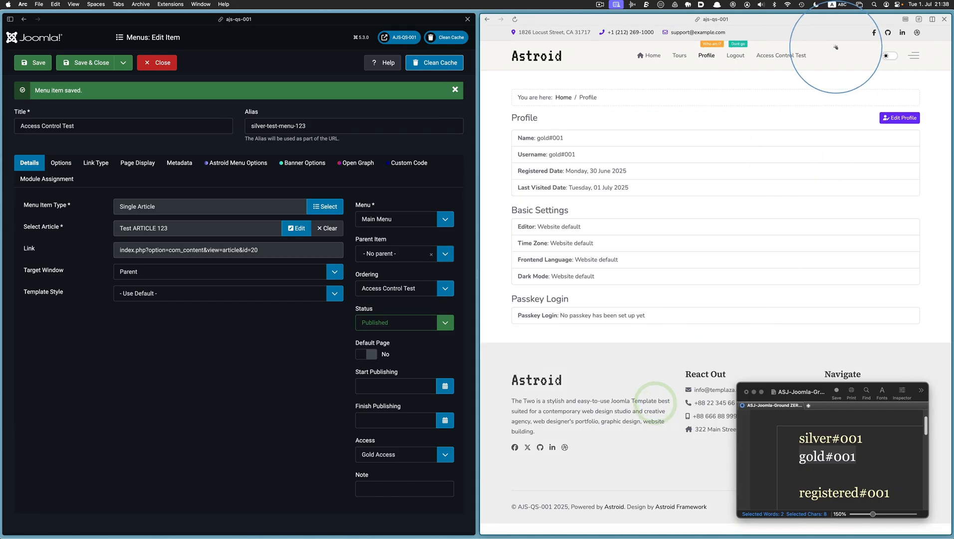
# Check the Access Control Test article and the profile page as the gold member, and log out.
pyautogui.click(769, 55)
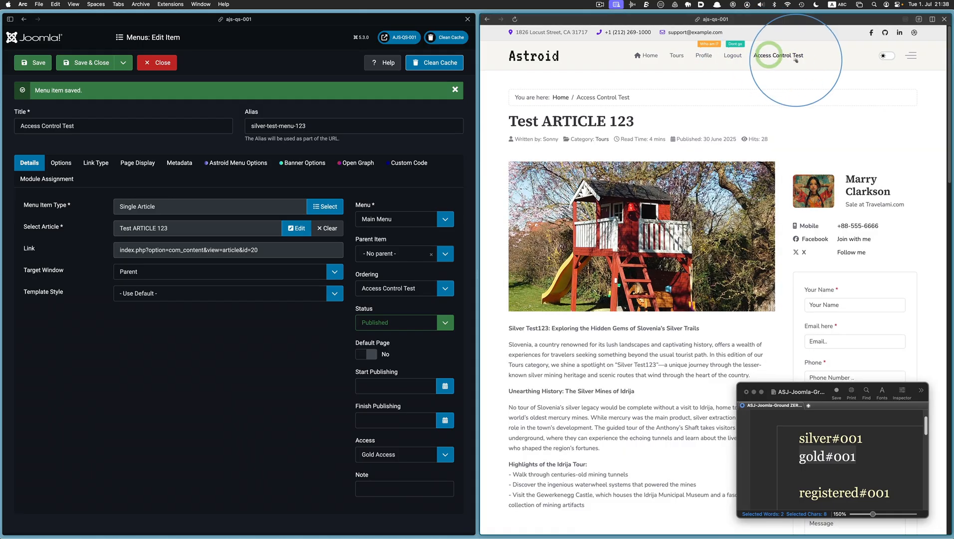
pyautogui.click(701, 57)
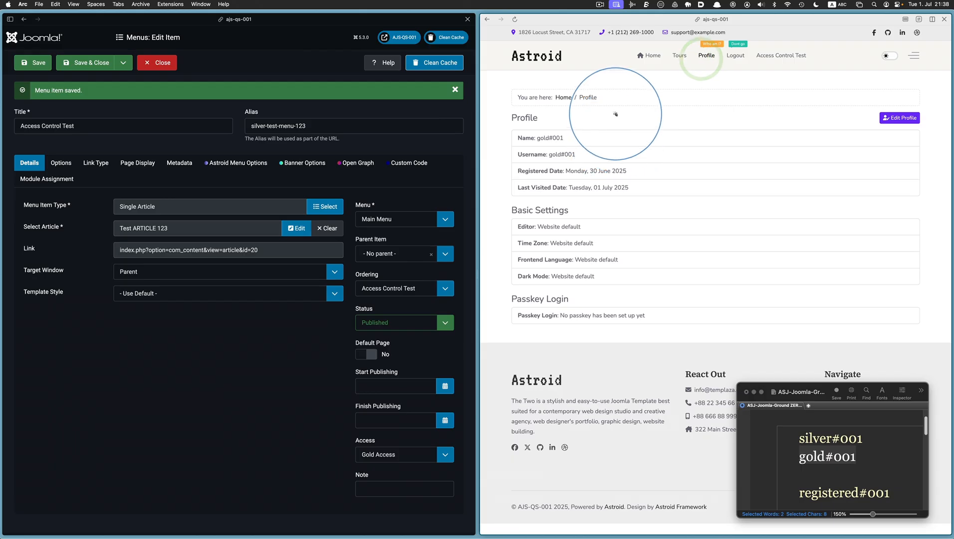
pyautogui.moveTo(607, 137); pyautogui.dragTo(514, 137)
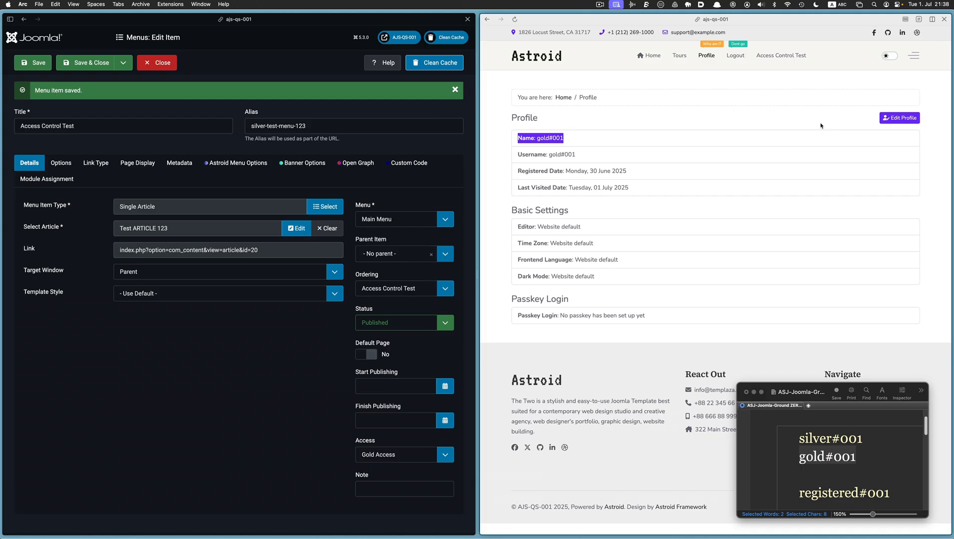
pyautogui.click(775, 56)
pyautogui.scroll(-15, 681, 187)
pyautogui.scroll(15, 677, 202)
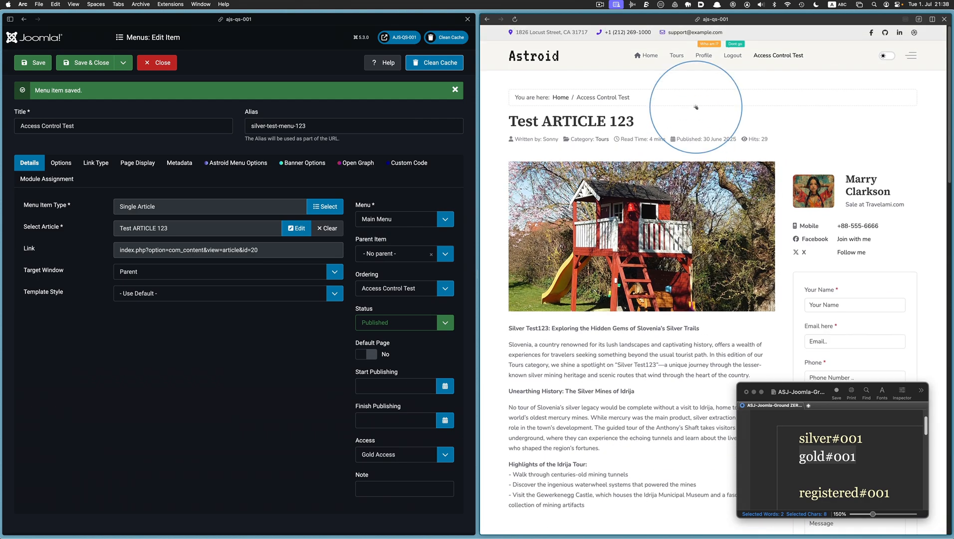
pyautogui.click(730, 56)
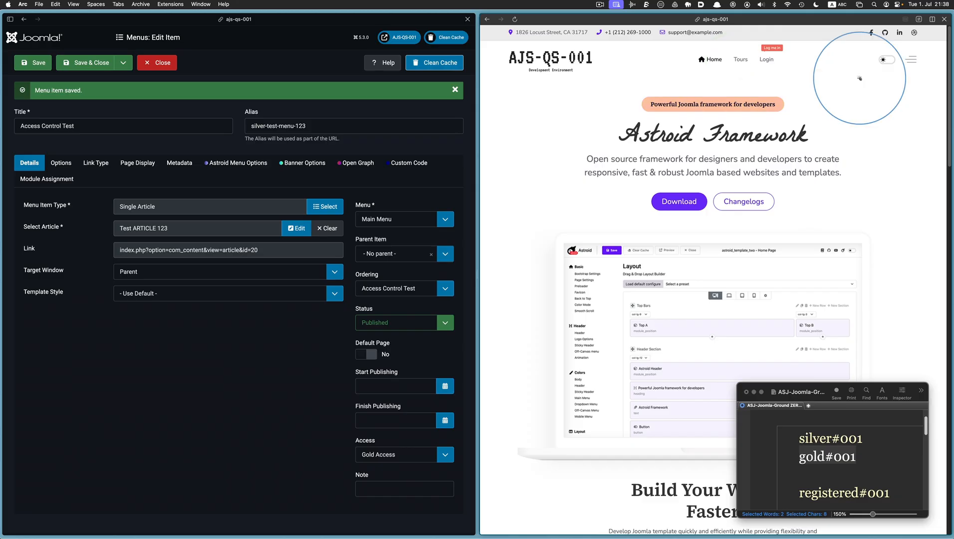
# Close the Access Control Test menu item without further changes and open the list of user access levels.
pyautogui.click(147, 62)
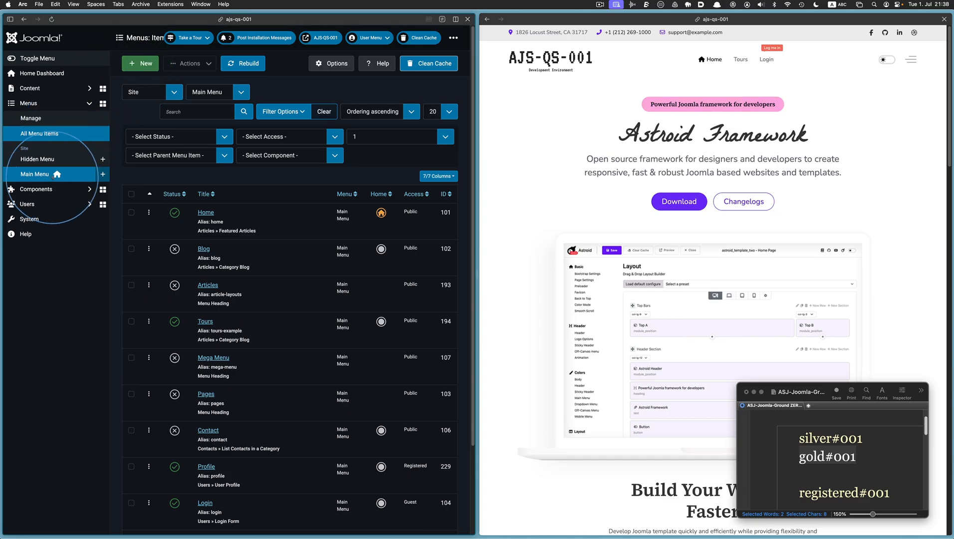
pyautogui.click(50, 204)
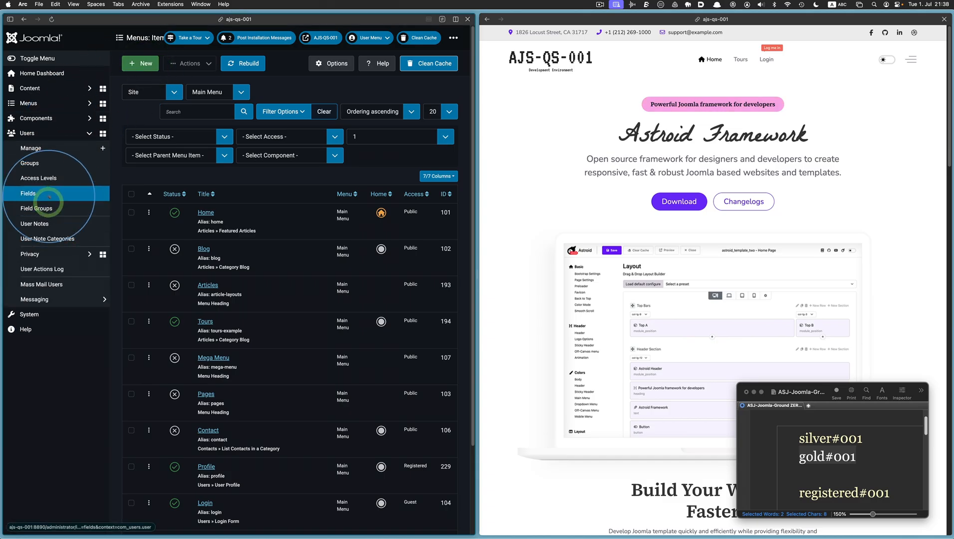
pyautogui.click(51, 181)
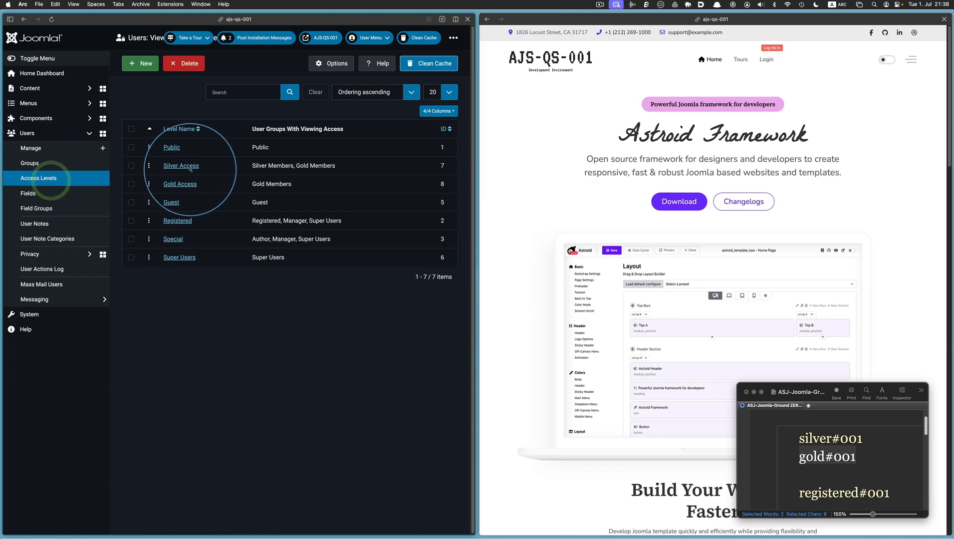